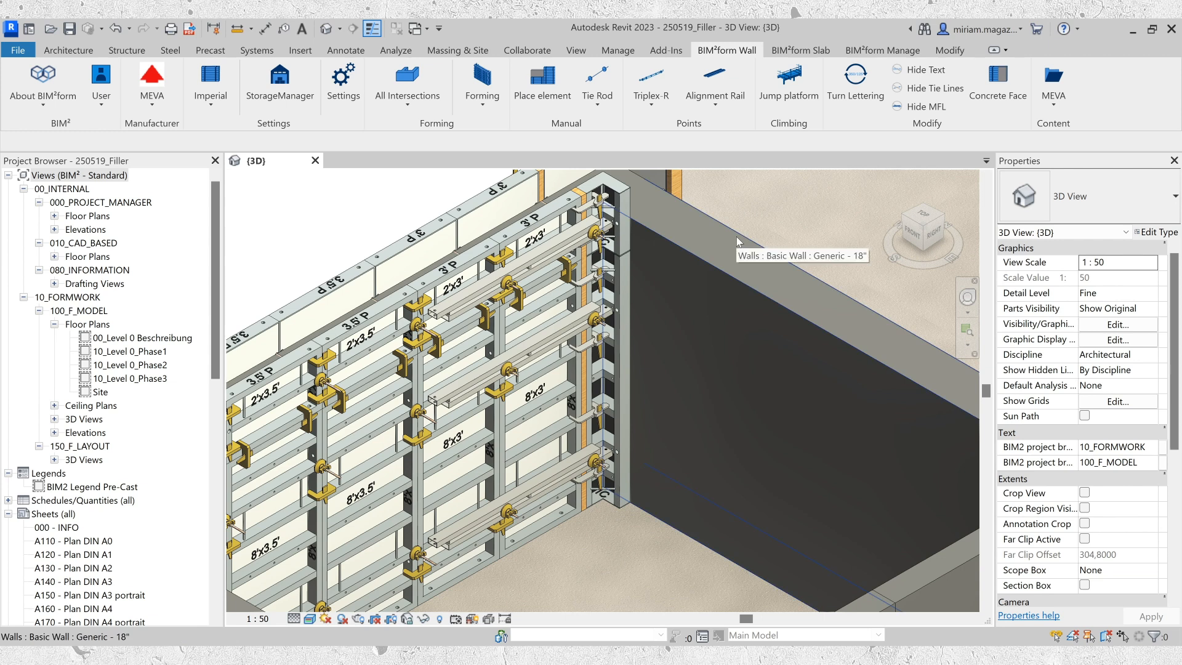
# Set the filler placement to Mid wall in the formwork settings and apply it.
pyautogui.click(343, 87)
pyautogui.click(782, 359)
pyautogui.click(780, 393)
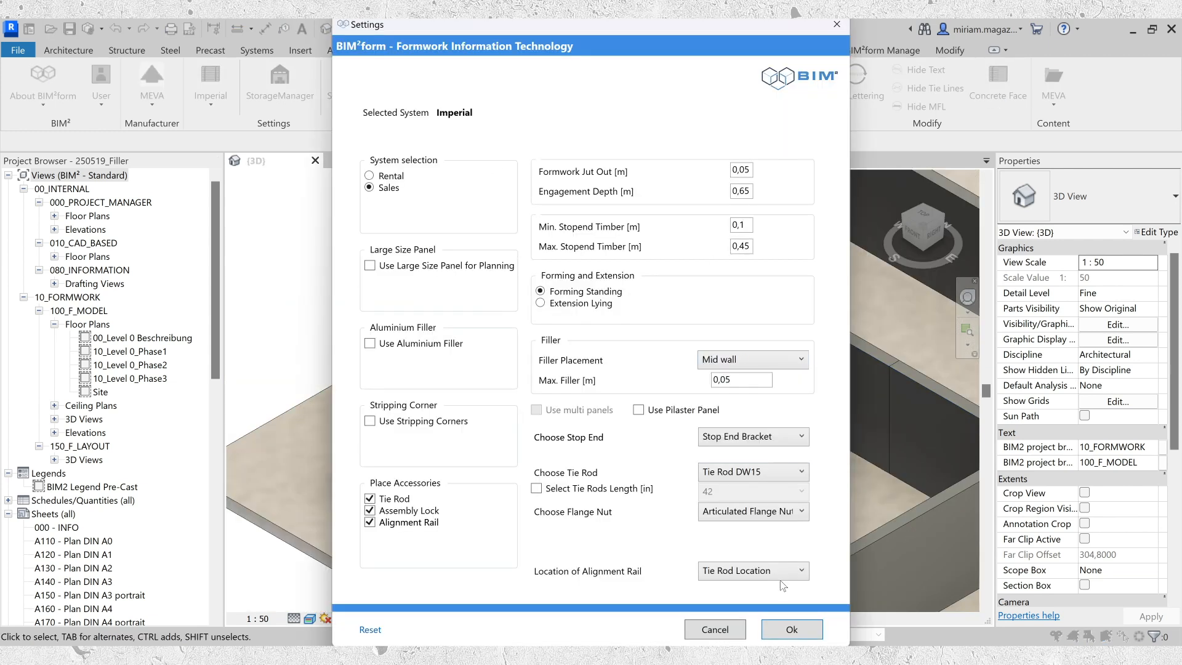
pyautogui.click(792, 629)
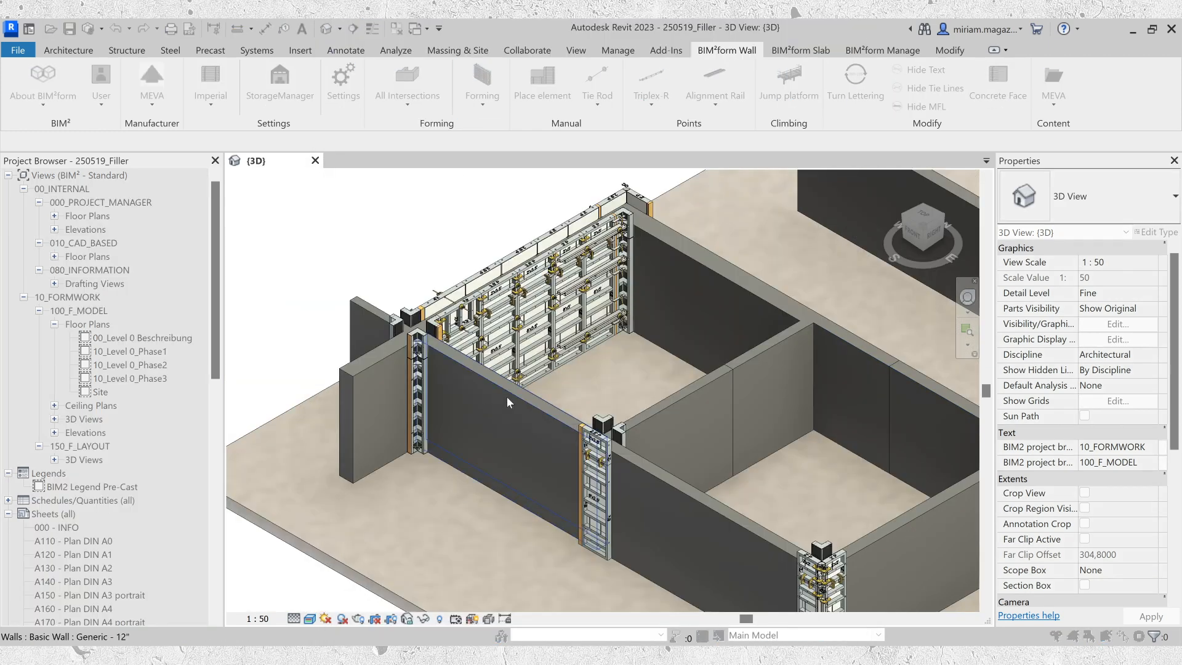
# Form the 12" front wall from the outer T-junction corner to the panel at the inner cross wall.
pyautogui.click(592, 484)
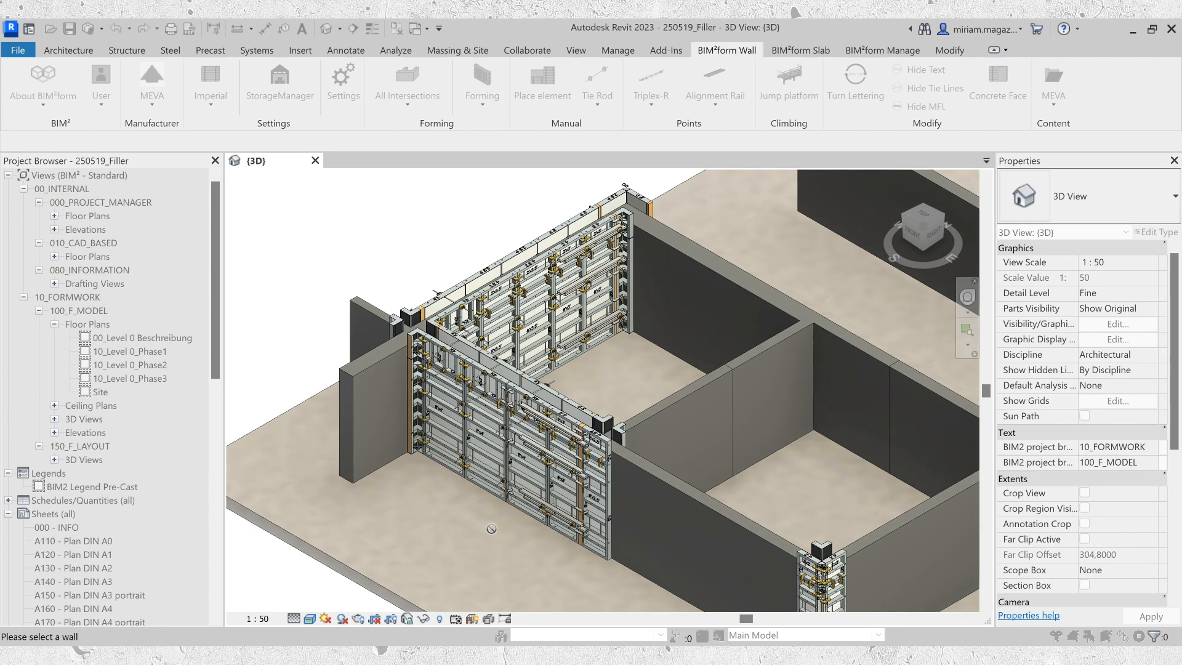
pyautogui.press('Escape')
pyautogui.scroll(6, 491, 529)
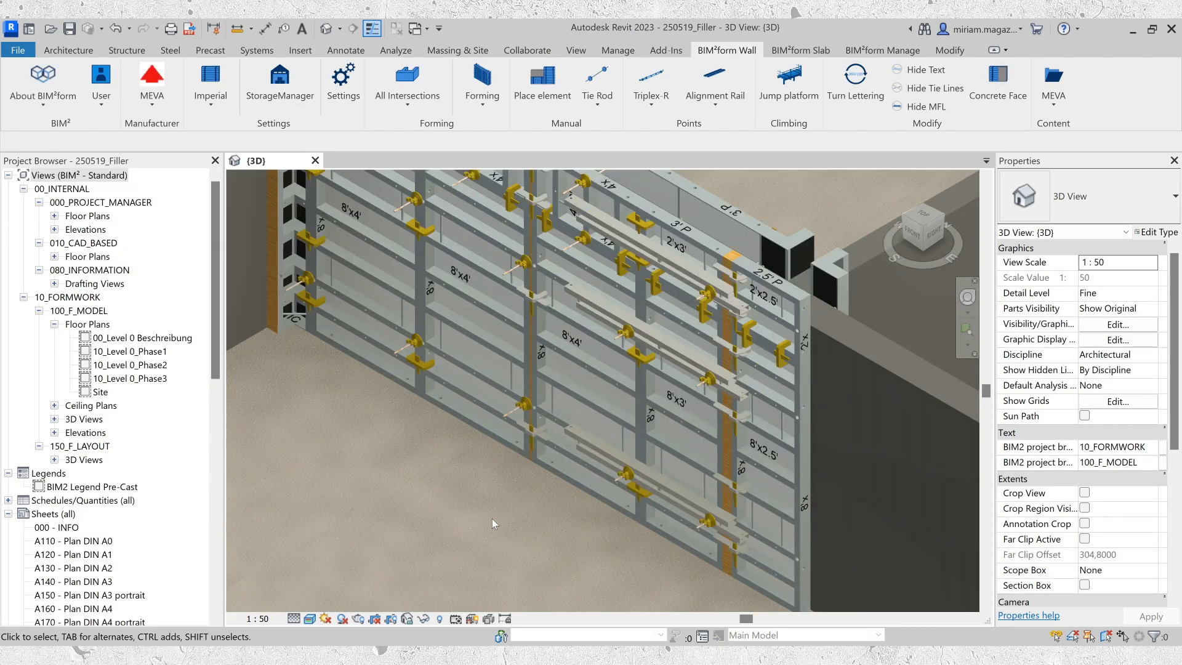
pyautogui.scroll(1, 518, 527)
pyautogui.moveTo(518, 528); pyautogui.dragTo(243, 330, button='middle')
# Confirm the formwork settings and form the adjoining front wall up to the outer building corner.
pyautogui.scroll(-2, 486, 576)
pyautogui.scroll(-2, 503, 571)
pyautogui.moveTo(524, 524); pyautogui.dragTo(516, 516, button='middle')
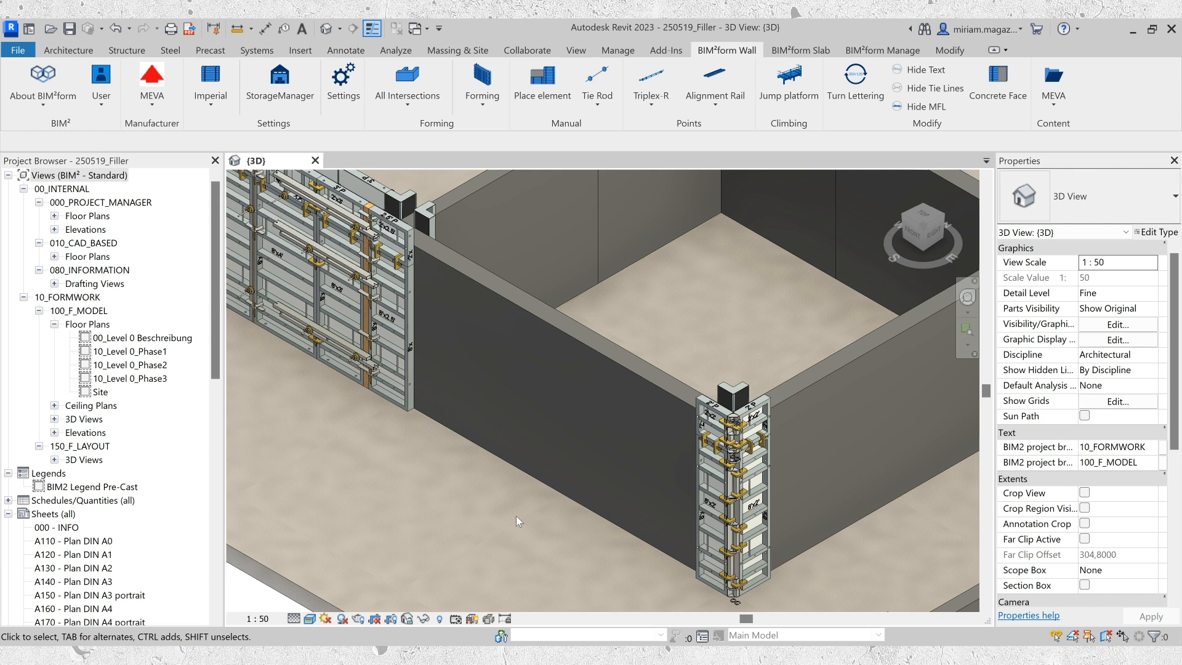
pyautogui.click(357, 81)
pyautogui.click(781, 628)
pyautogui.click(533, 250)
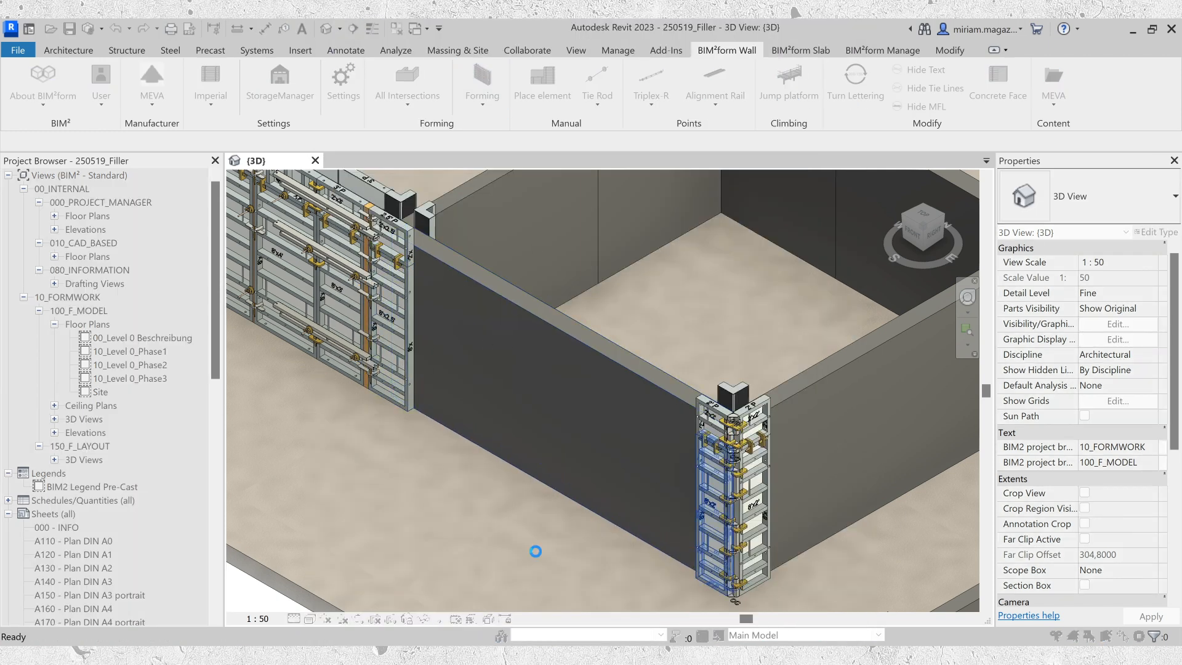
pyautogui.press('Escape')
# Review the available filler placement options in the formwork settings.
pyautogui.scroll(3, 542, 547)
pyautogui.moveTo(547, 508); pyautogui.dragTo(528, 550, button='middle')
pyautogui.scroll(-4, 548, 480)
pyautogui.moveTo(921, 519); pyautogui.dragTo(651, 500, button='middle')
pyautogui.scroll(-3, 651, 500)
pyautogui.scroll(-3, 444, 519)
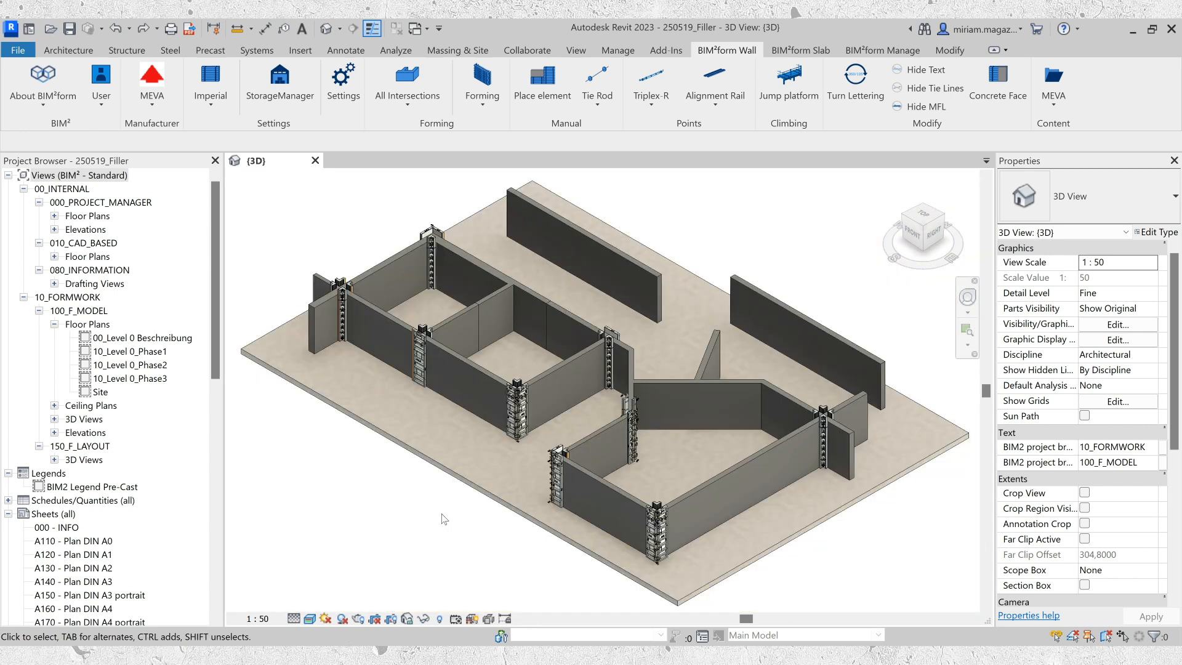
pyautogui.click(338, 98)
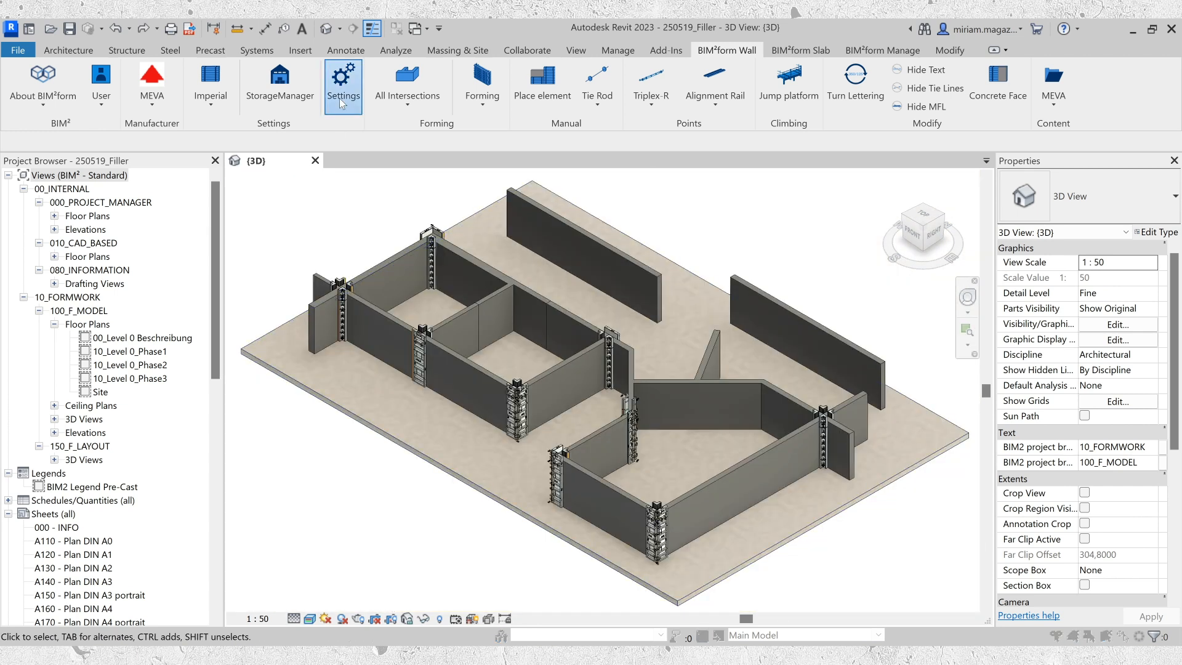
pyautogui.click(792, 359)
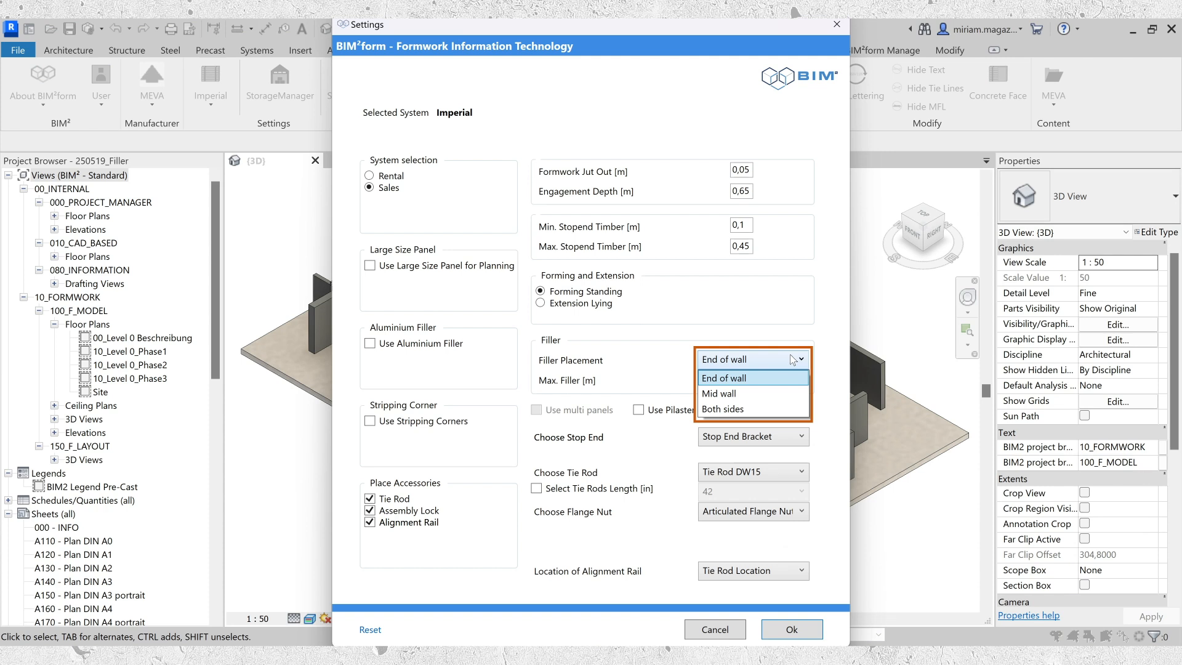
pyautogui.click(791, 359)
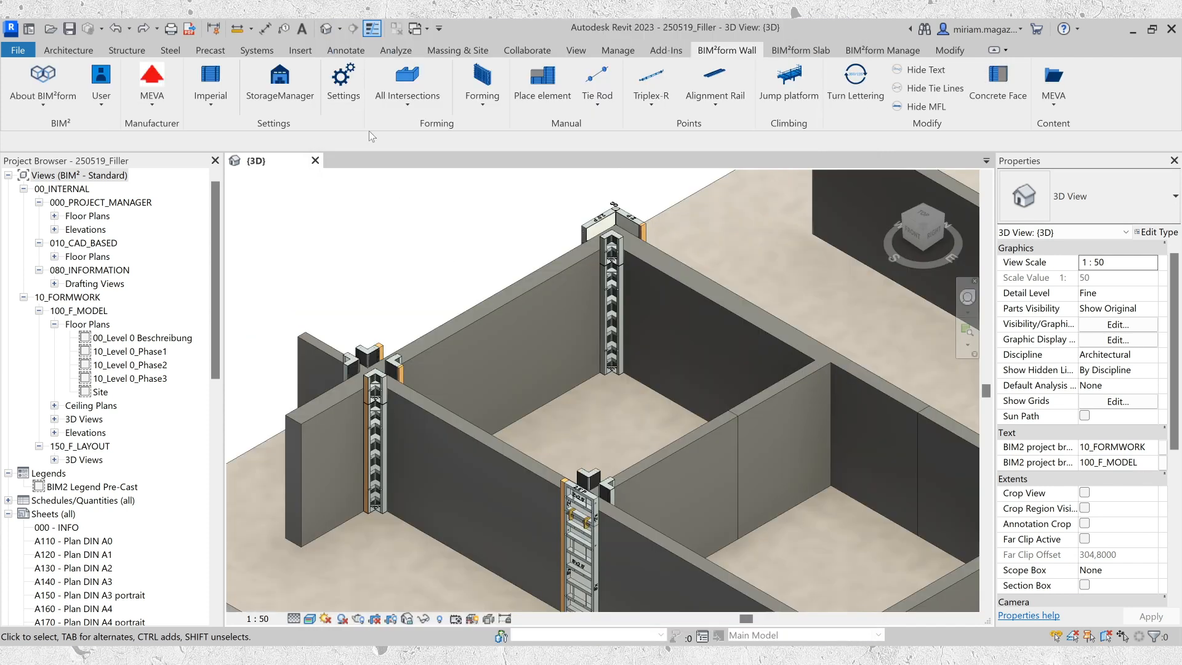
# Set the maximum filler to 0,05 m in the formwork settings, with the filler placement at End of wall.
pyautogui.click(347, 98)
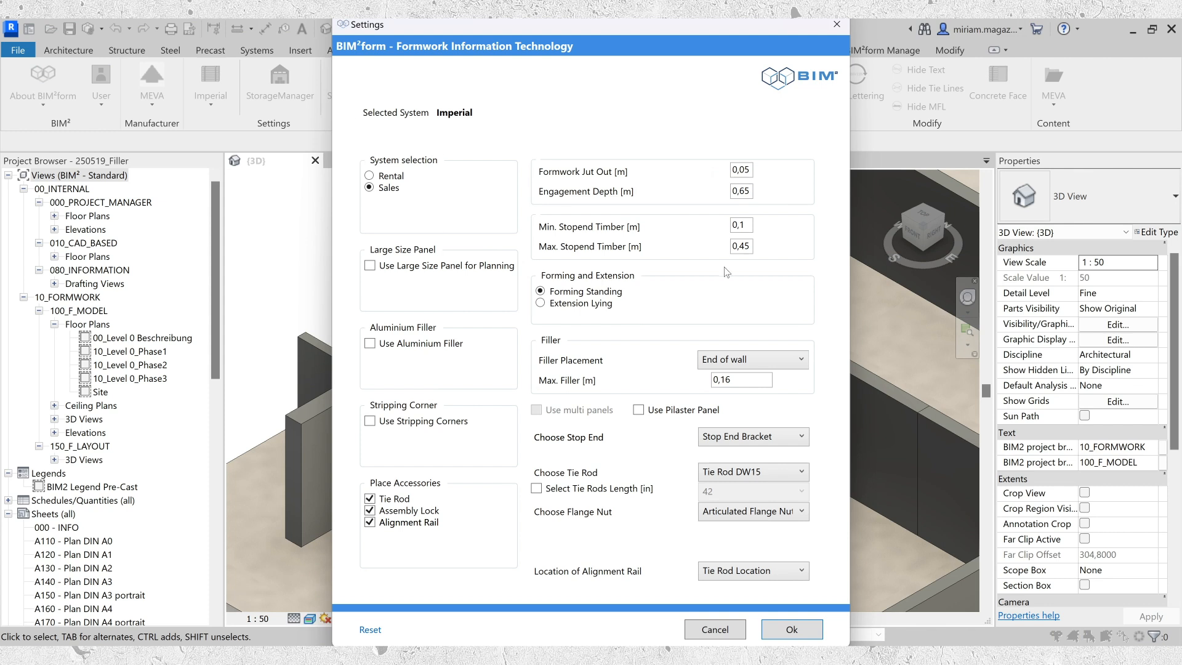
pyautogui.click(779, 363)
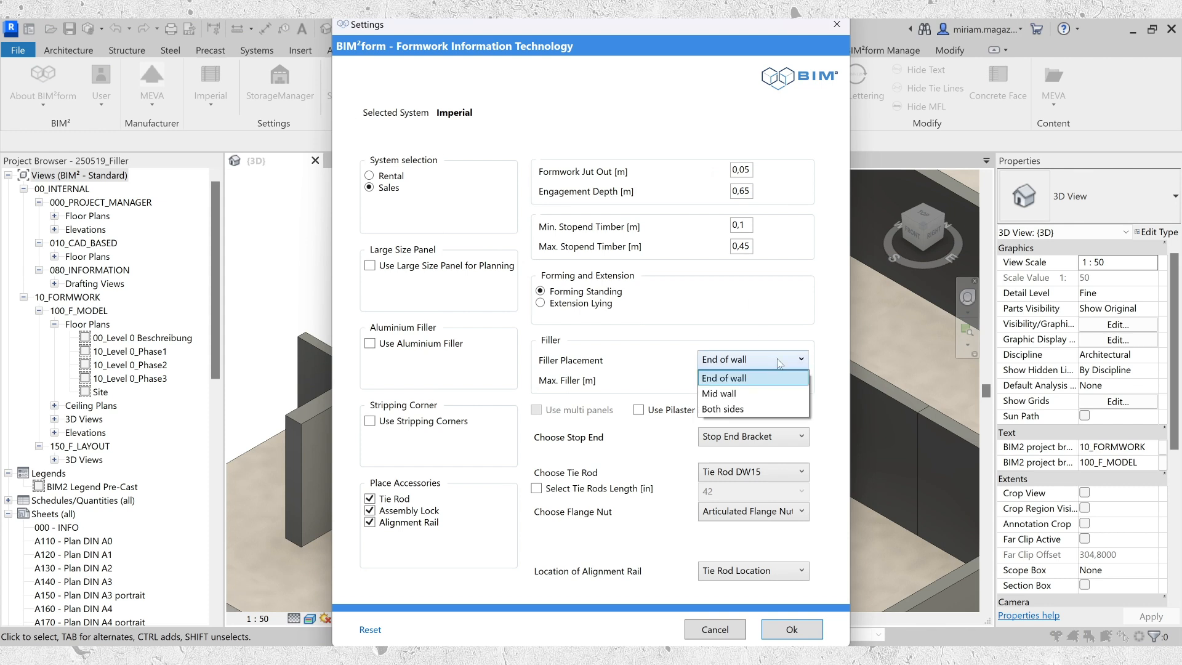
pyautogui.click(780, 363)
pyautogui.doubleClick(726, 380)
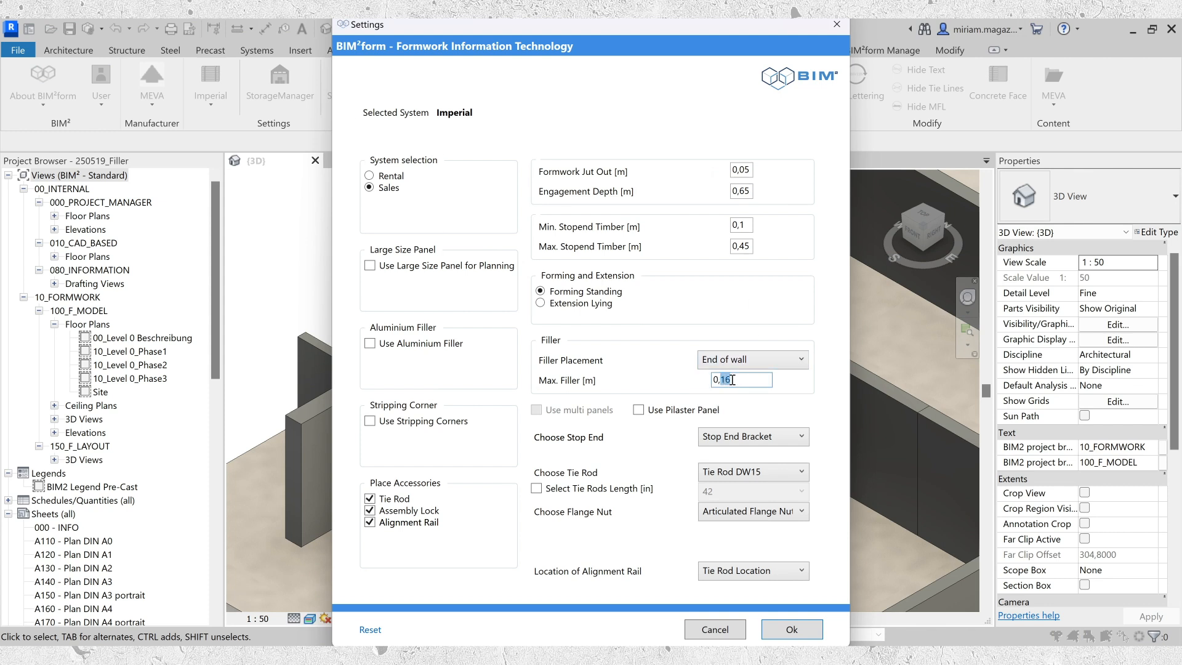
pyautogui.write('05')
pyautogui.click(792, 629)
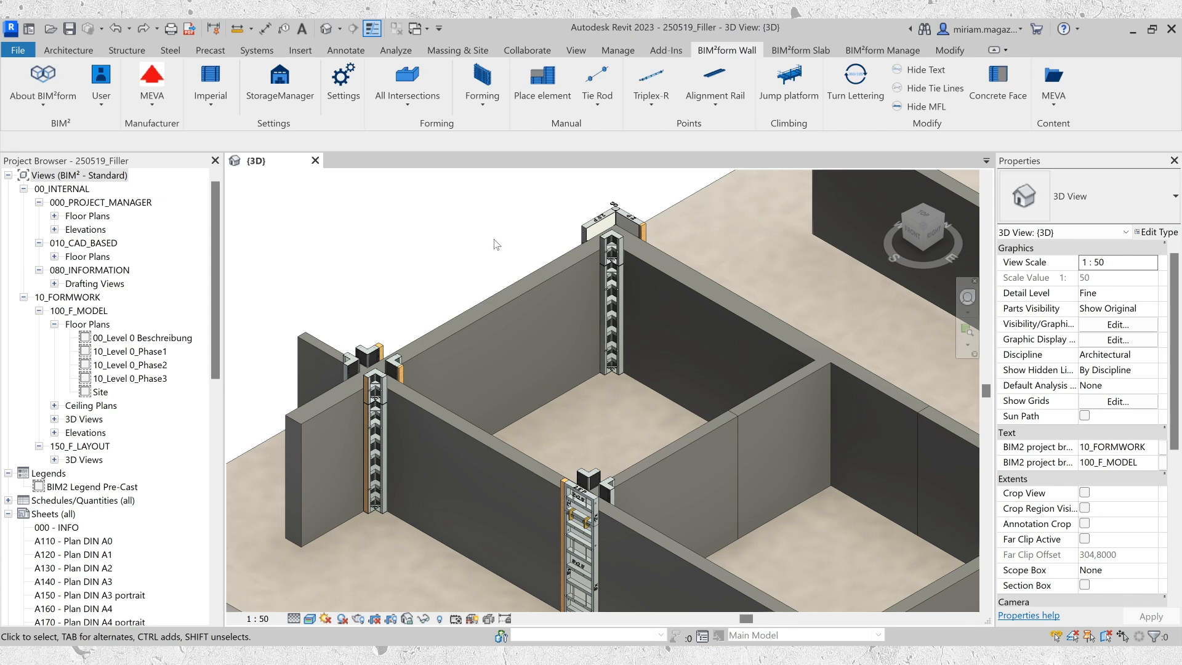
# Form the end wall between the outer T-junction corner and the rear building corner.
pyautogui.click(482, 79)
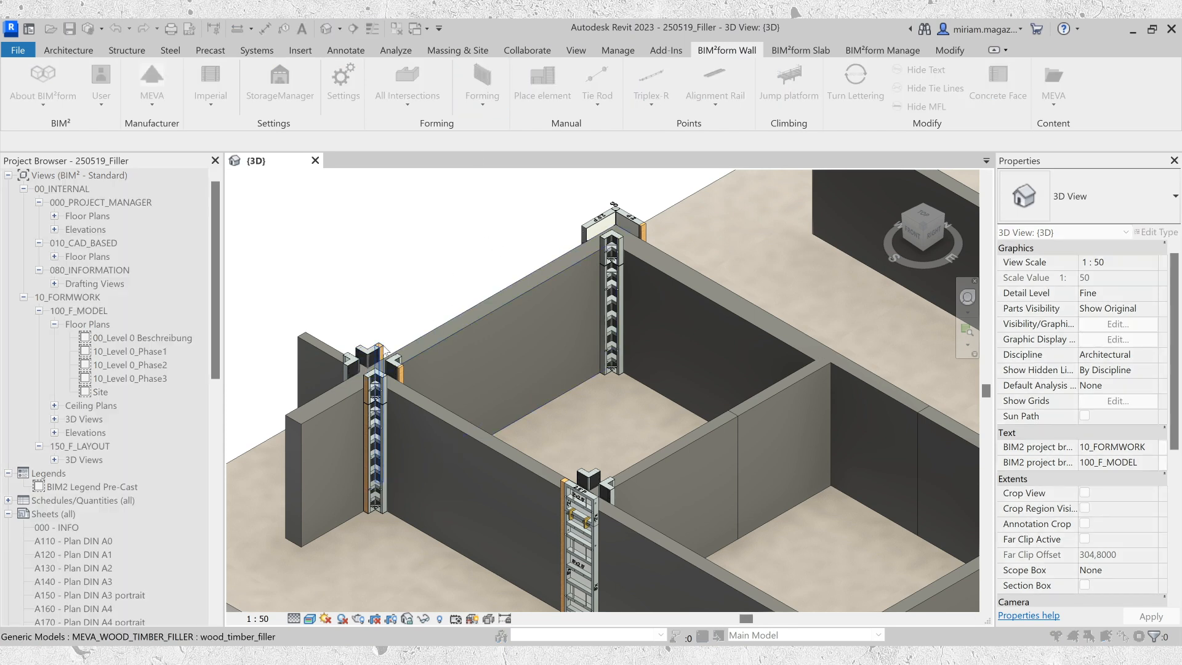
pyautogui.click(594, 220)
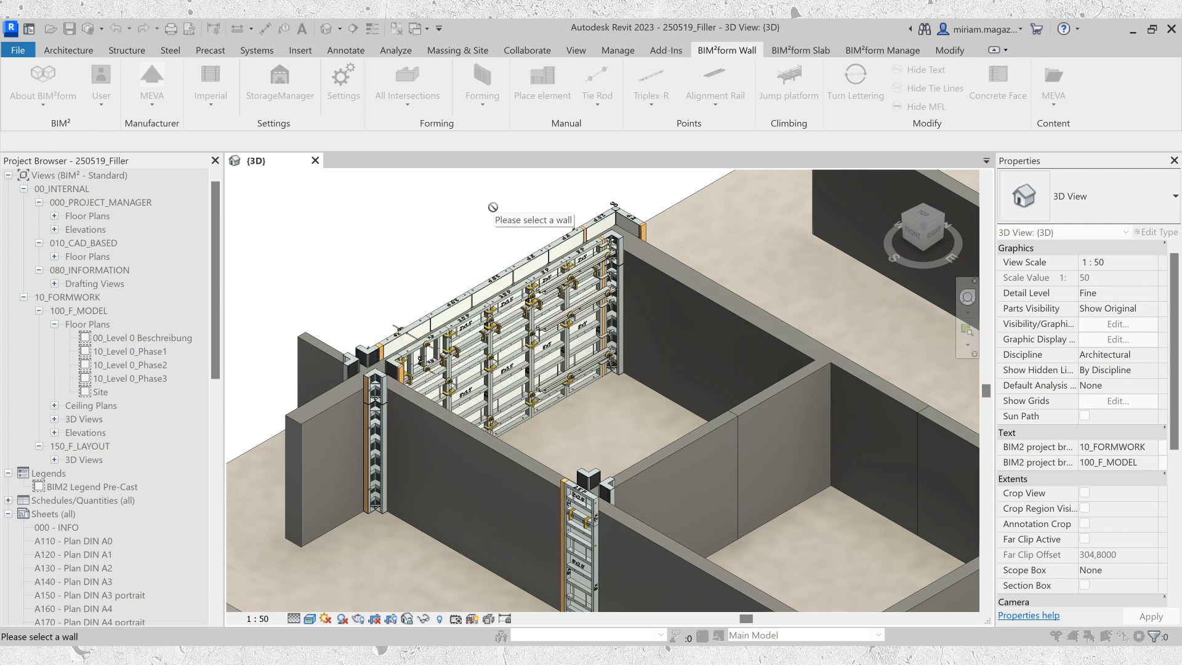
pyautogui.press('Escape')
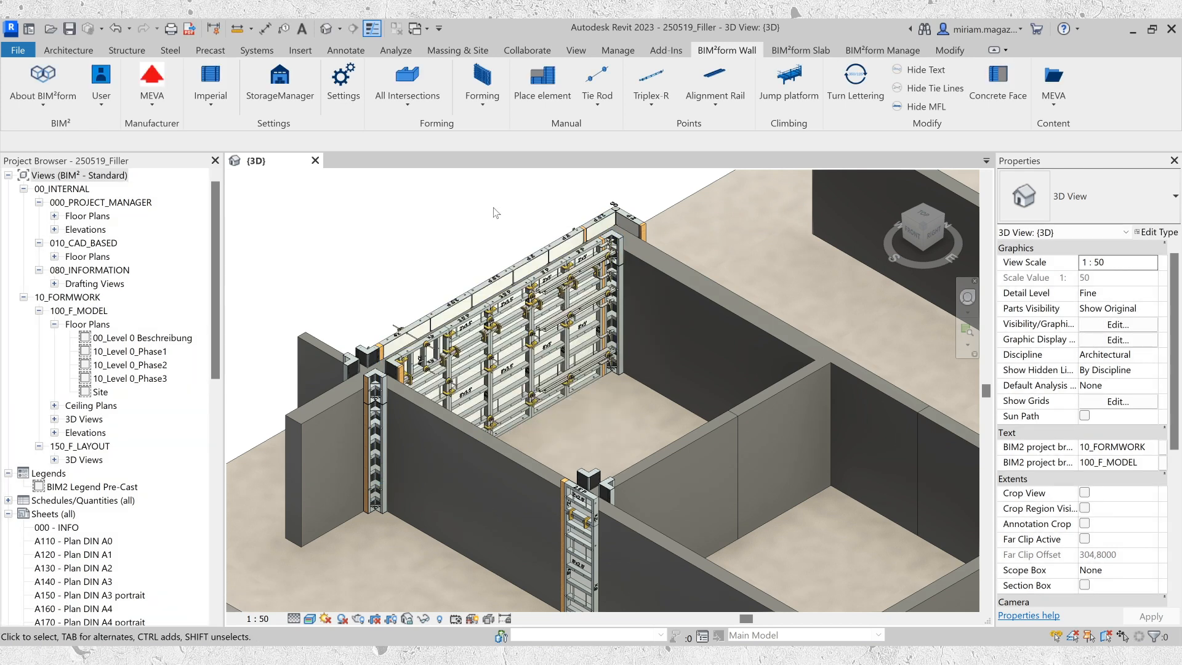
pyautogui.scroll(5, 619, 271)
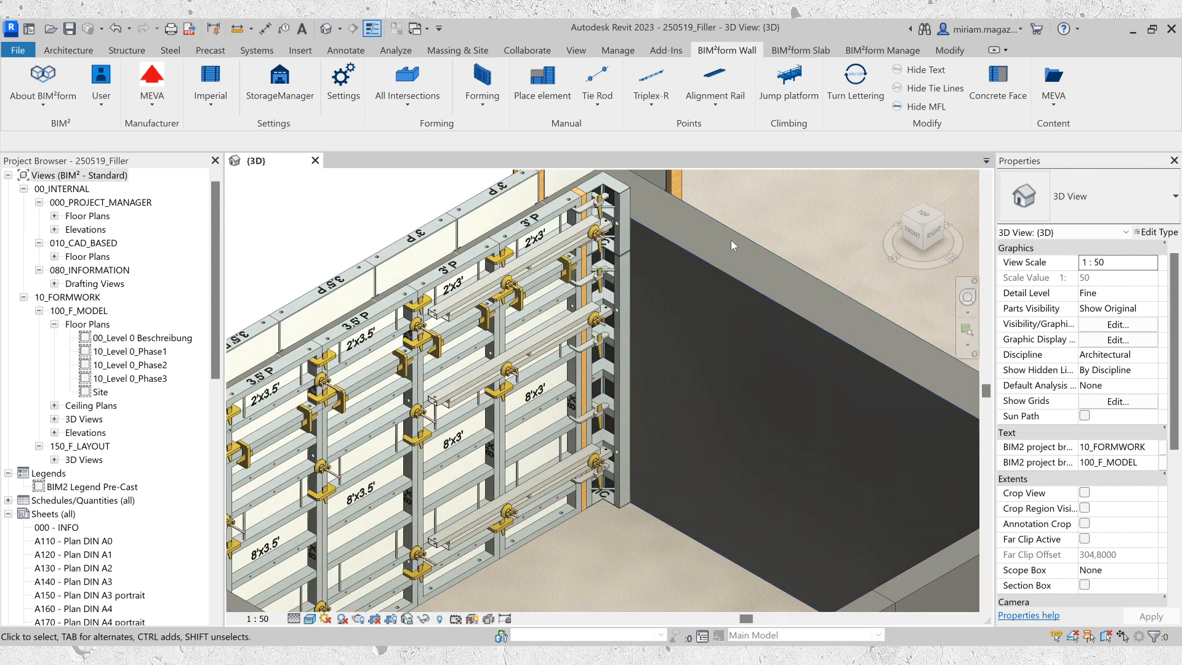
# Change the filler placement to Mid wall in the formwork settings.
pyautogui.scroll(-5, 635, 230)
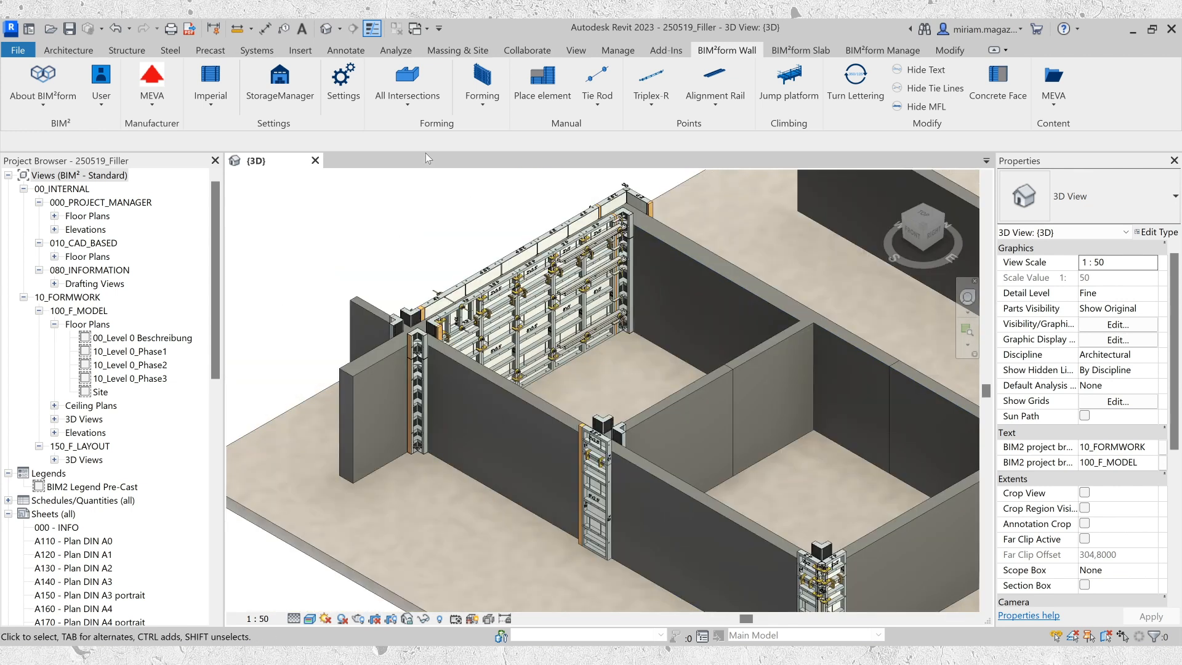
pyautogui.click(341, 88)
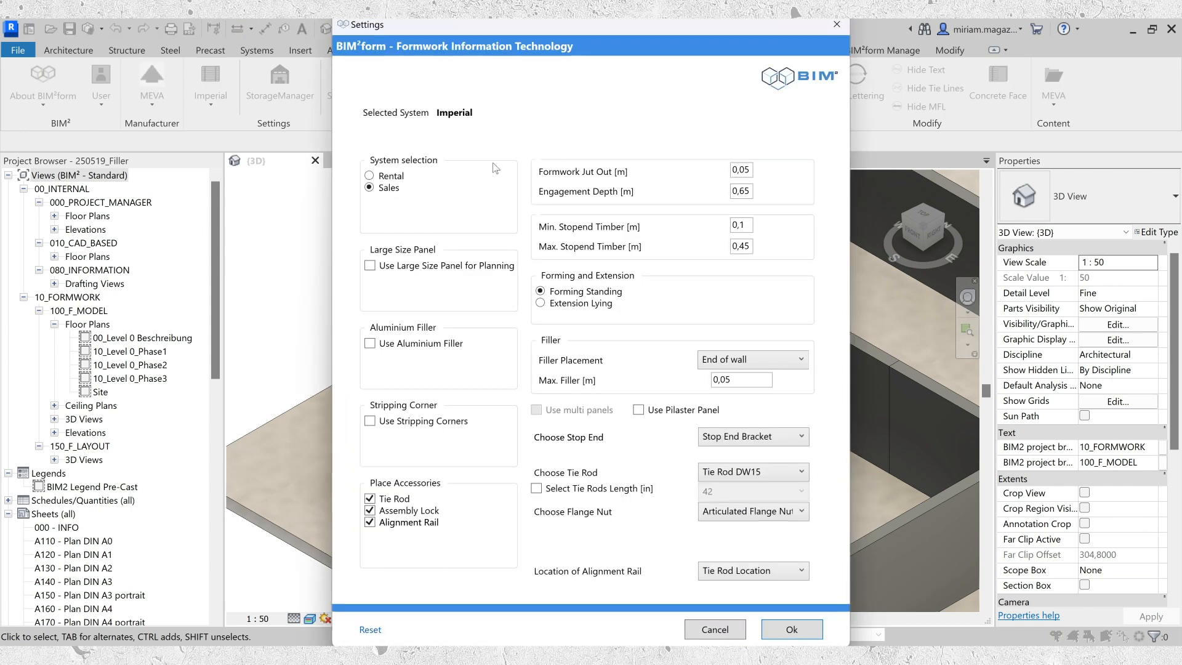
pyautogui.click(781, 359)
pyautogui.click(780, 392)
pyautogui.click(779, 630)
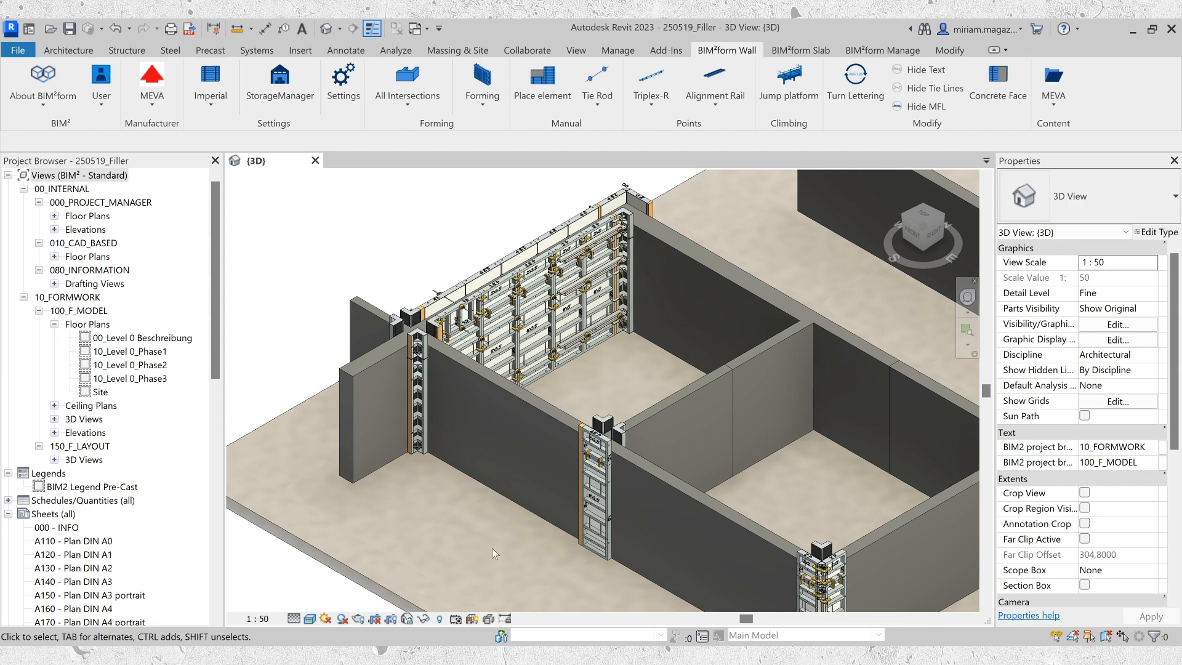
# Form the 12" front wall between the outer T-junction corner and the panel at the inner cross wall.
pyautogui.click(476, 78)
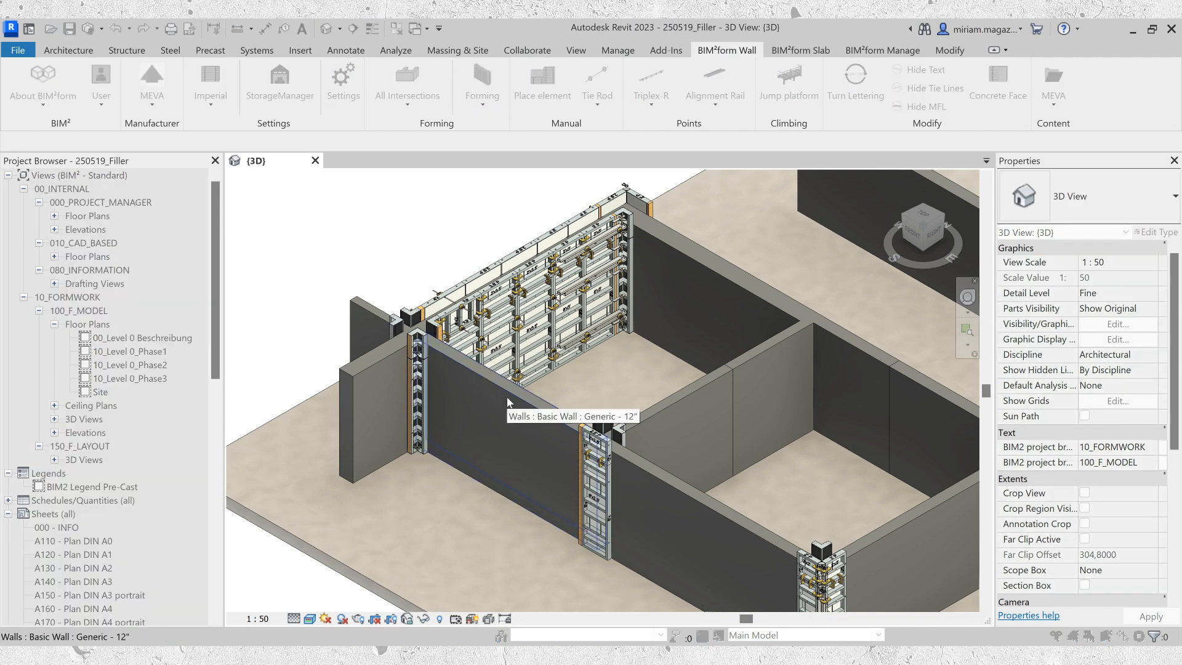
pyautogui.click(424, 408)
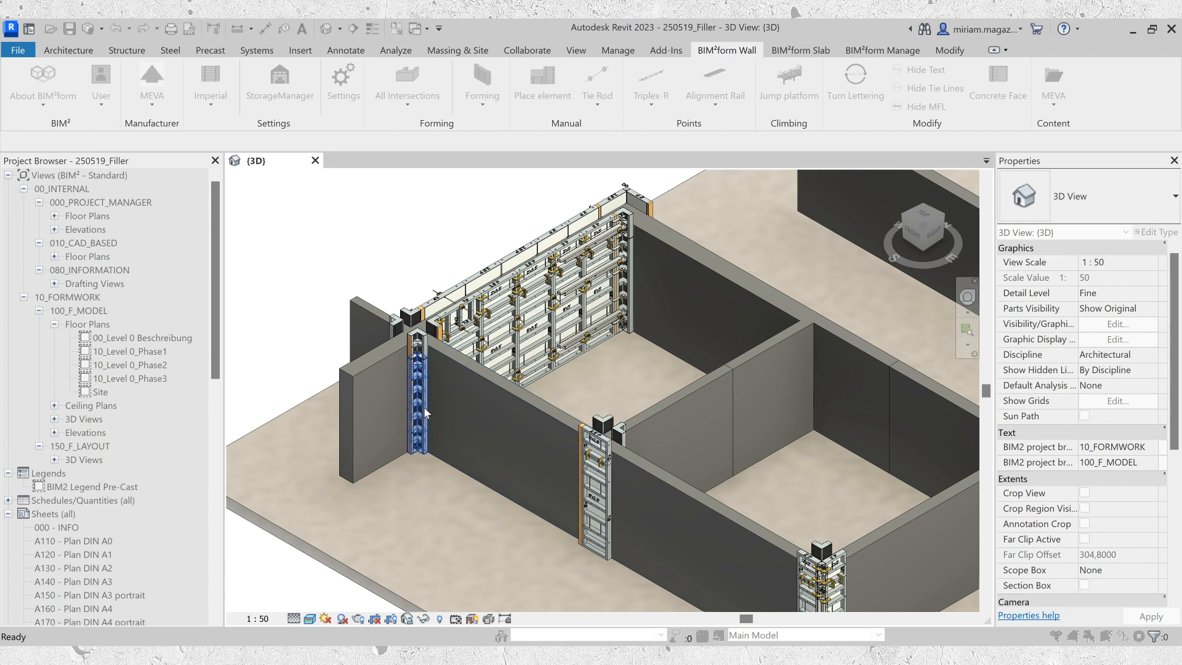
pyautogui.click(581, 481)
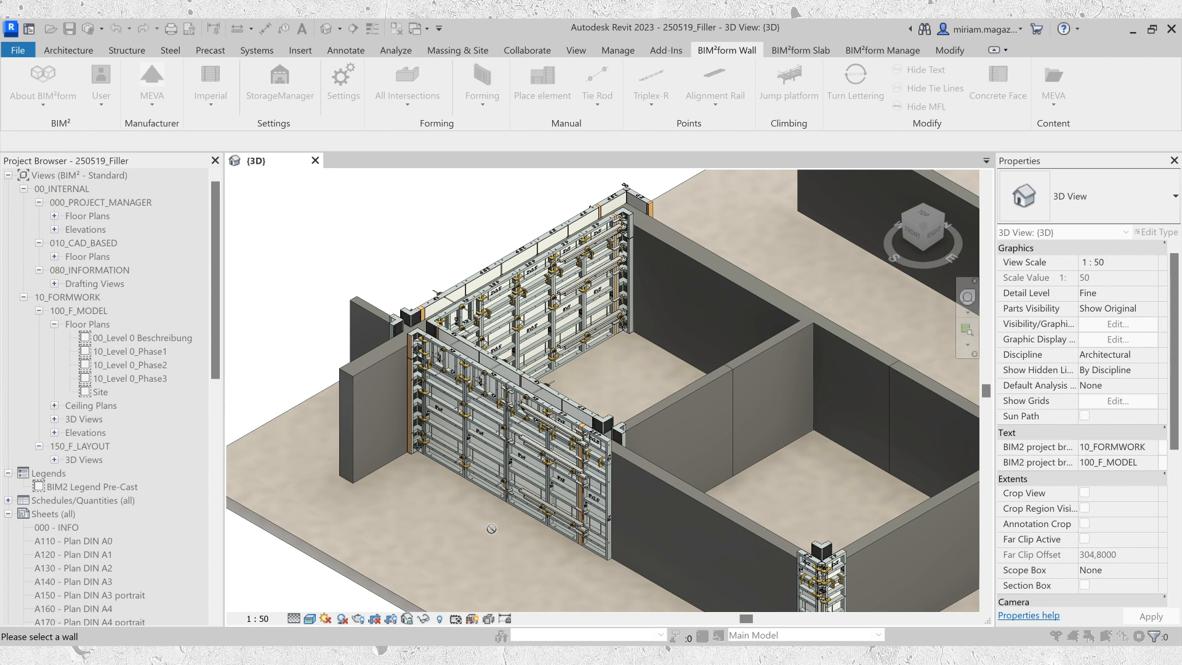
# Examine the panel layout and timber filler positions on the newly formed front wall.
pyautogui.scroll(3, 491, 529)
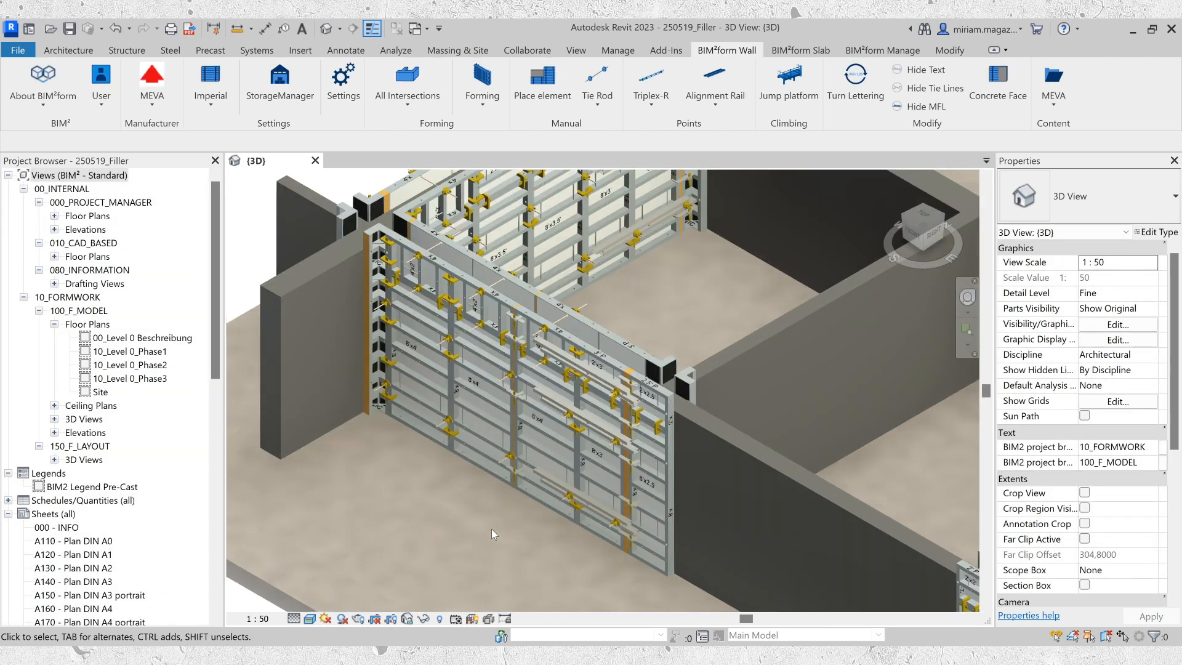
pyautogui.scroll(2, 491, 529)
pyautogui.scroll(3, 492, 523)
pyautogui.moveTo(493, 511); pyautogui.dragTo(502, 564, button='middle')
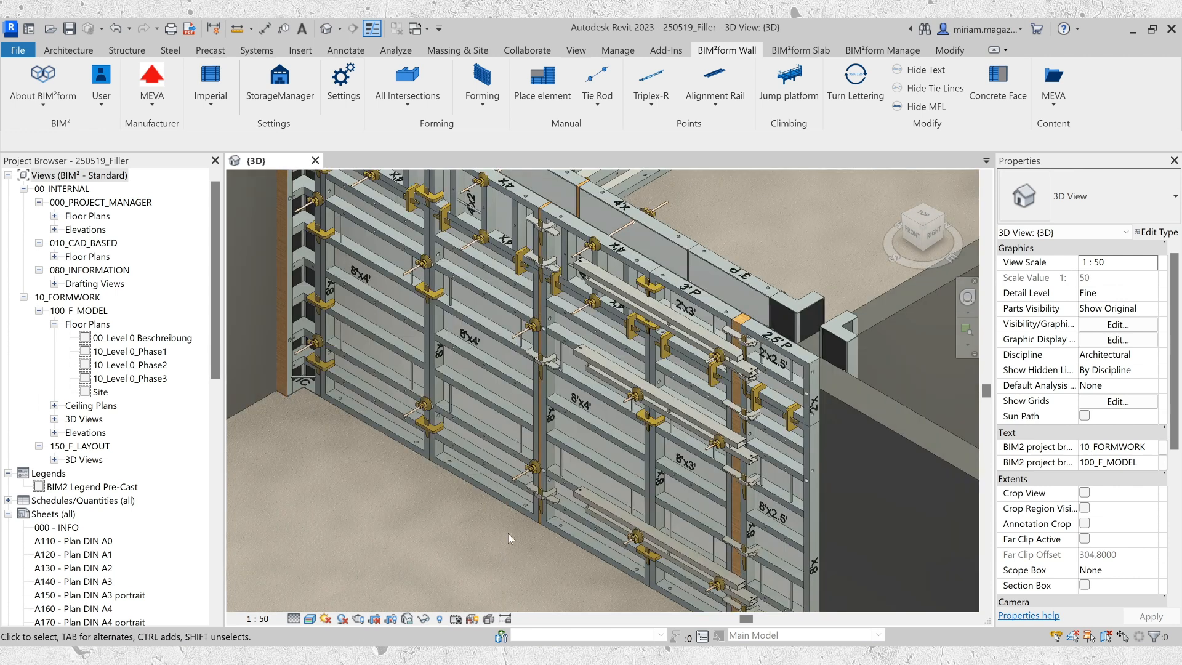
pyautogui.scroll(3, 518, 527)
pyautogui.moveTo(518, 527); pyautogui.dragTo(516, 599, button='middle')
pyautogui.scroll(-1, 505, 567)
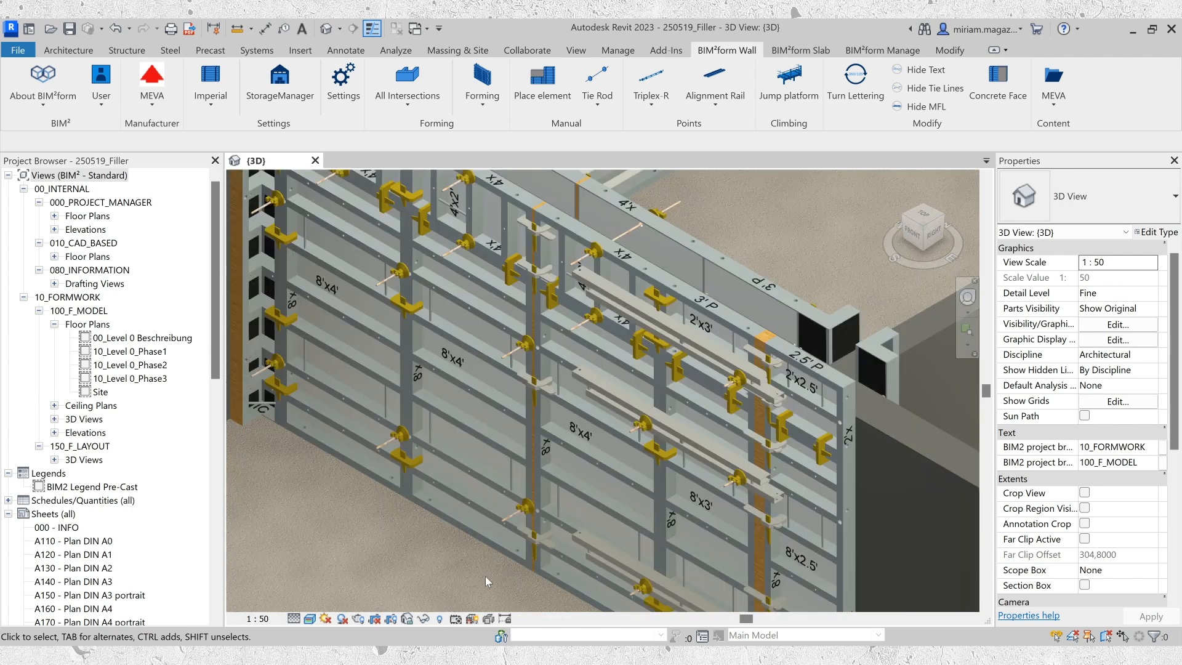
pyautogui.scroll(-3, 504, 572)
# Enable the use of aluminium fillers in the formwork settings, ready for the adjoining front wall.
pyautogui.moveTo(504, 573); pyautogui.dragTo(241, 338, button='middle')
pyautogui.moveTo(523, 522); pyautogui.dragTo(516, 521, button='middle')
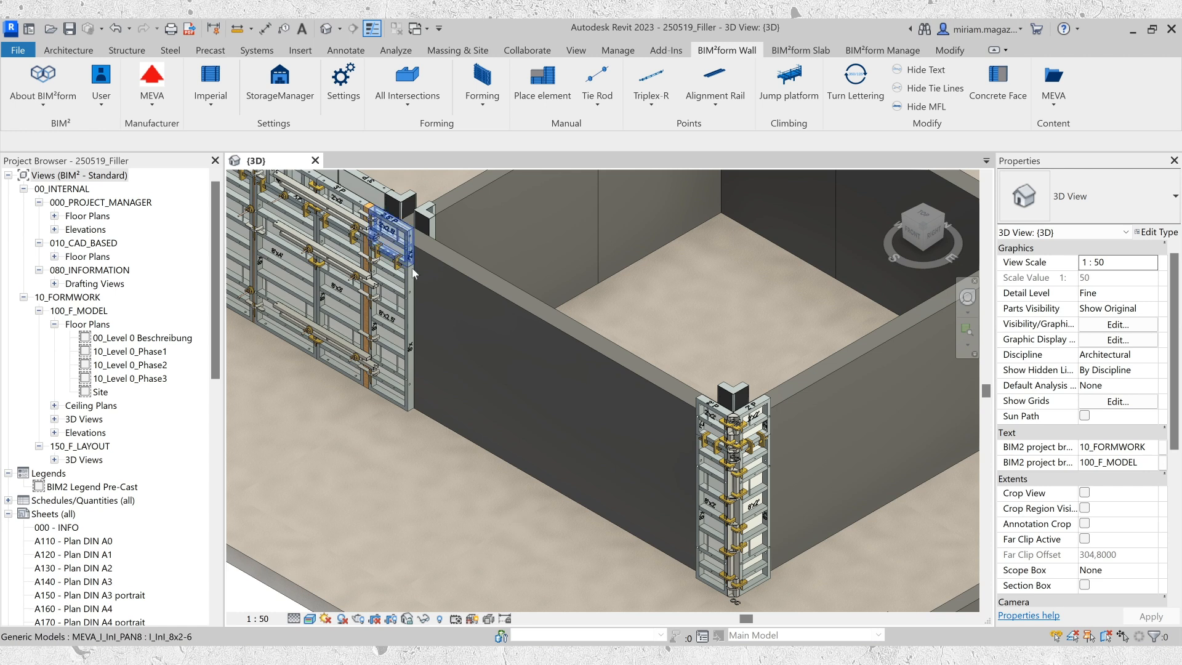
pyautogui.click(355, 78)
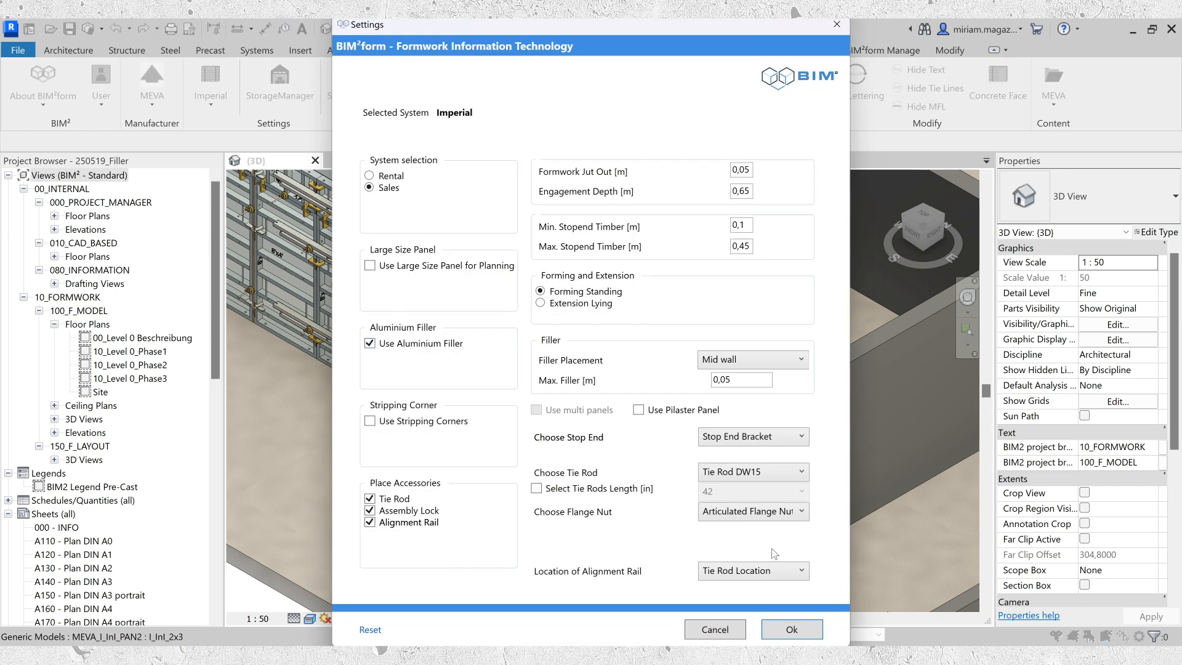
pyautogui.click(790, 628)
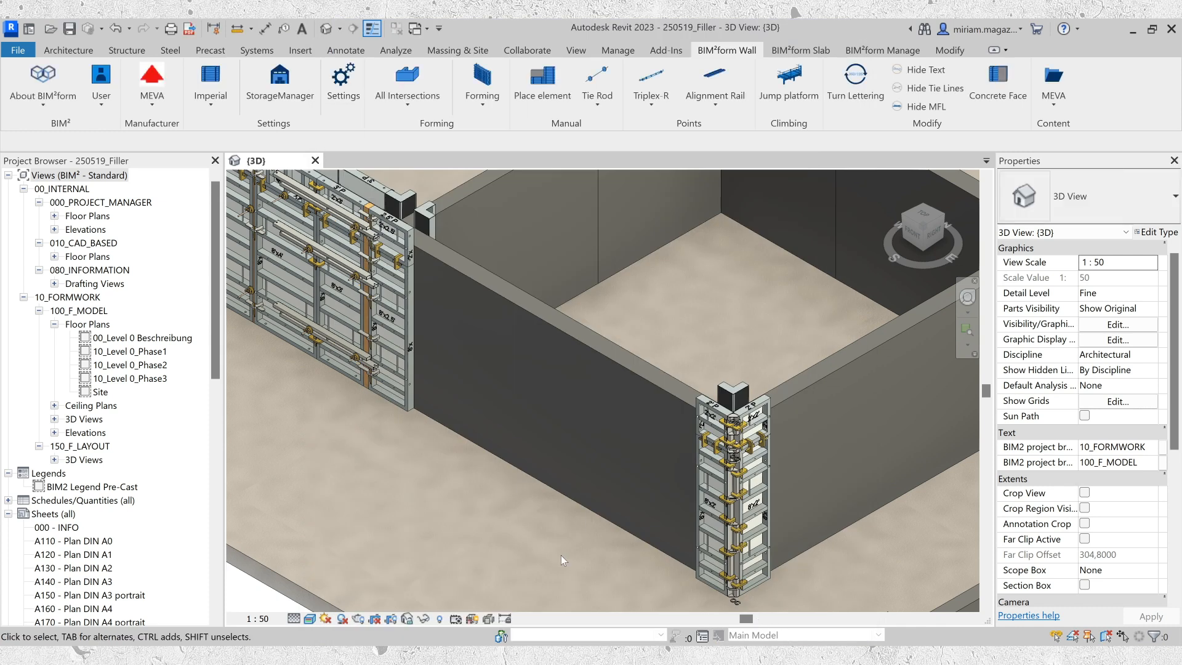
# Form the adjoining front wall up to the outer building corner and inspect its aluminium fillers.
pyautogui.click(482, 77)
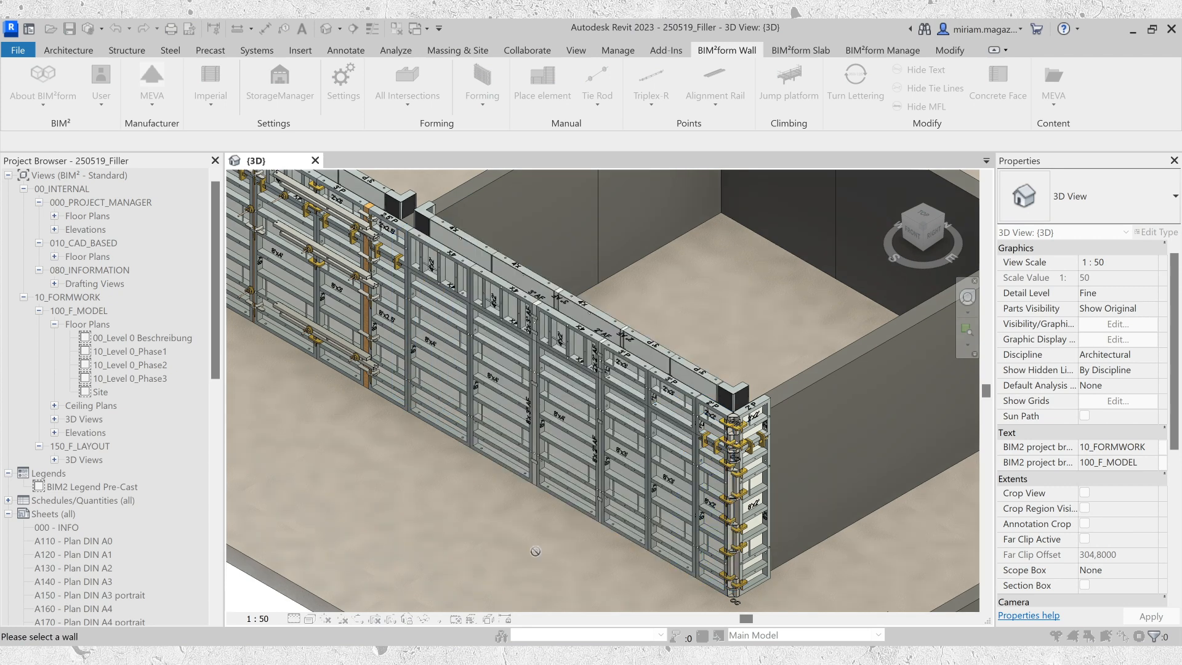
pyautogui.press('Escape')
pyautogui.scroll(2, 549, 543)
pyautogui.moveTo(550, 543); pyautogui.dragTo(528, 555, button='middle')
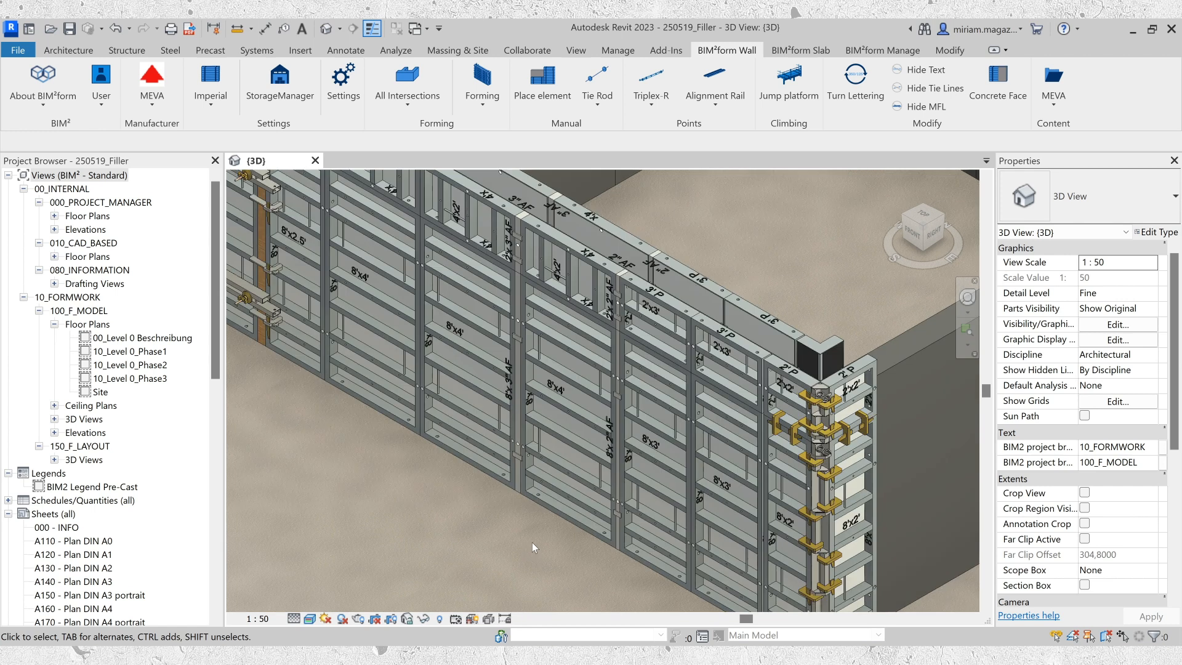
pyautogui.scroll(-3, 541, 527)
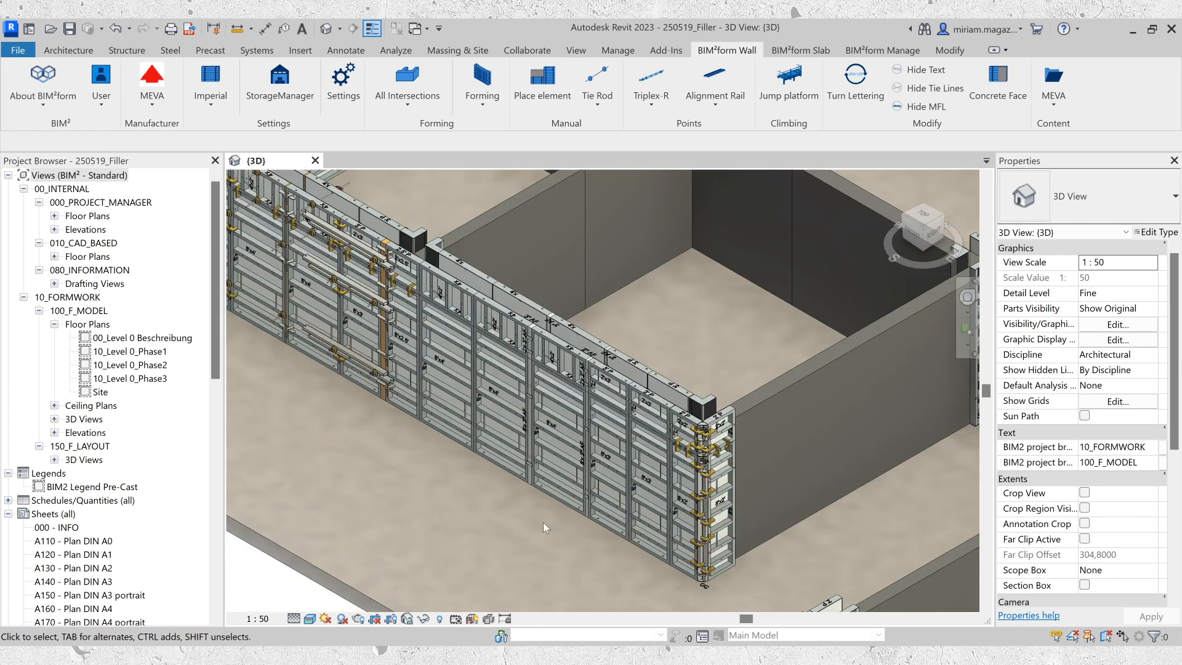
# Turn off aluminium fillers and set the filler placement to Both sides in the formwork settings.
pyautogui.moveTo(911, 516); pyautogui.dragTo(654, 503, button='middle')
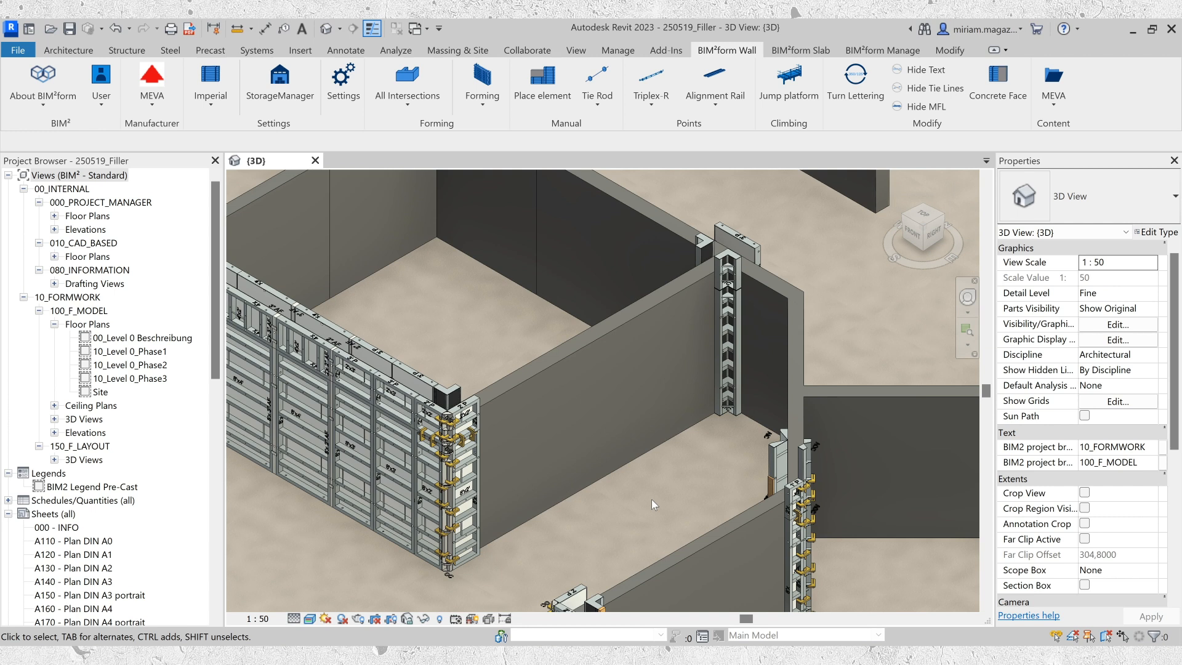
pyautogui.click(339, 91)
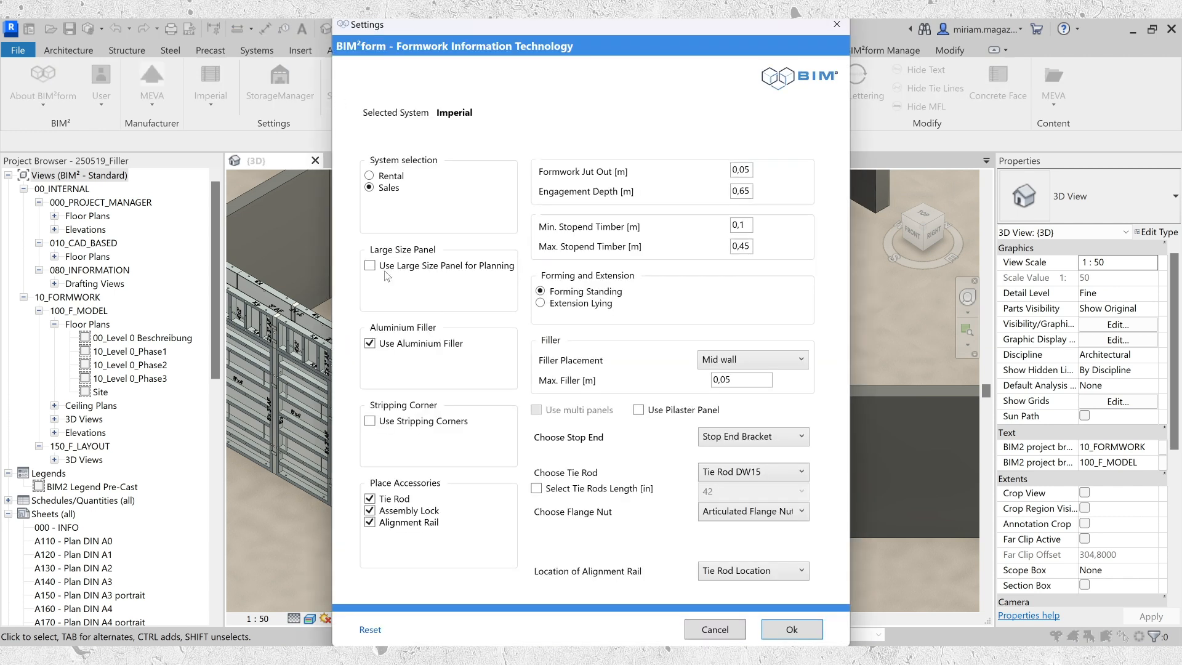
pyautogui.click(369, 343)
pyautogui.click(738, 359)
pyautogui.click(746, 409)
pyautogui.click(792, 630)
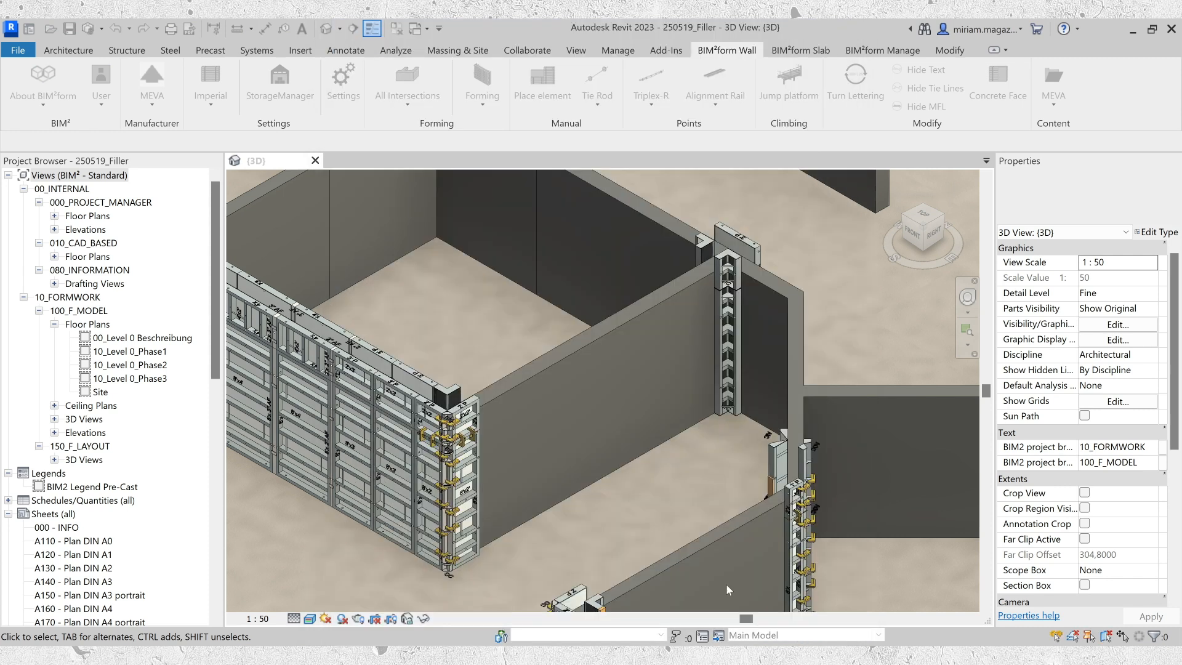
# Form the 12" side wall between the formed outer building corner and the formwork corner at its far end.
pyautogui.click(482, 78)
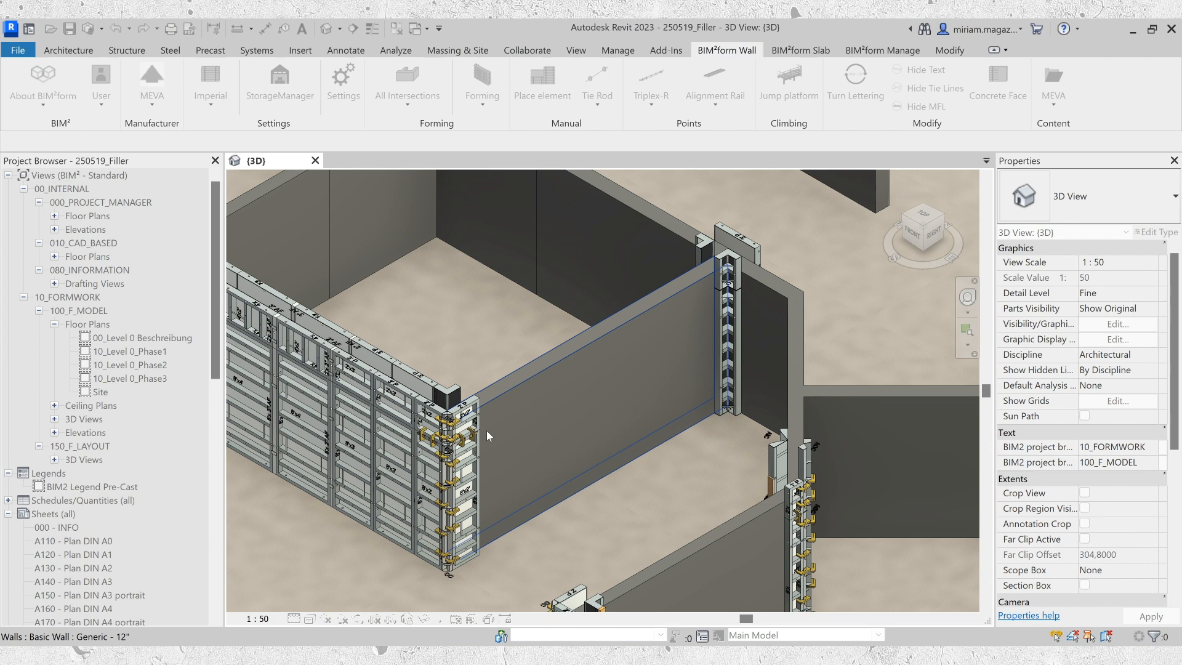
pyautogui.click(723, 368)
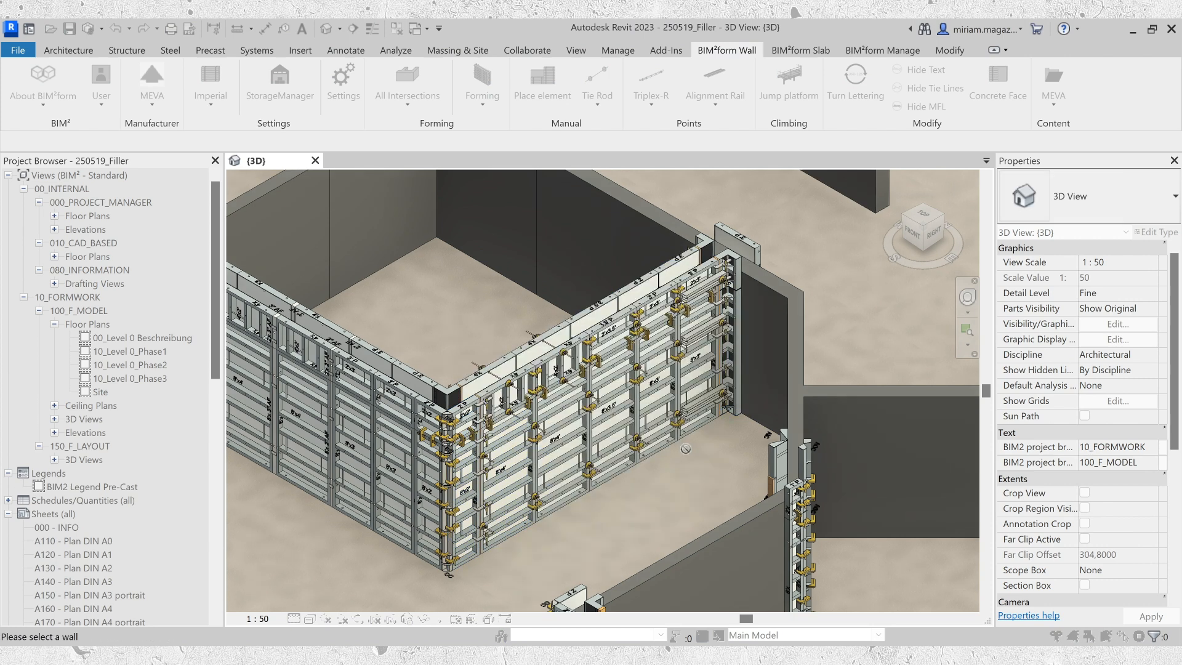
pyautogui.press('Escape')
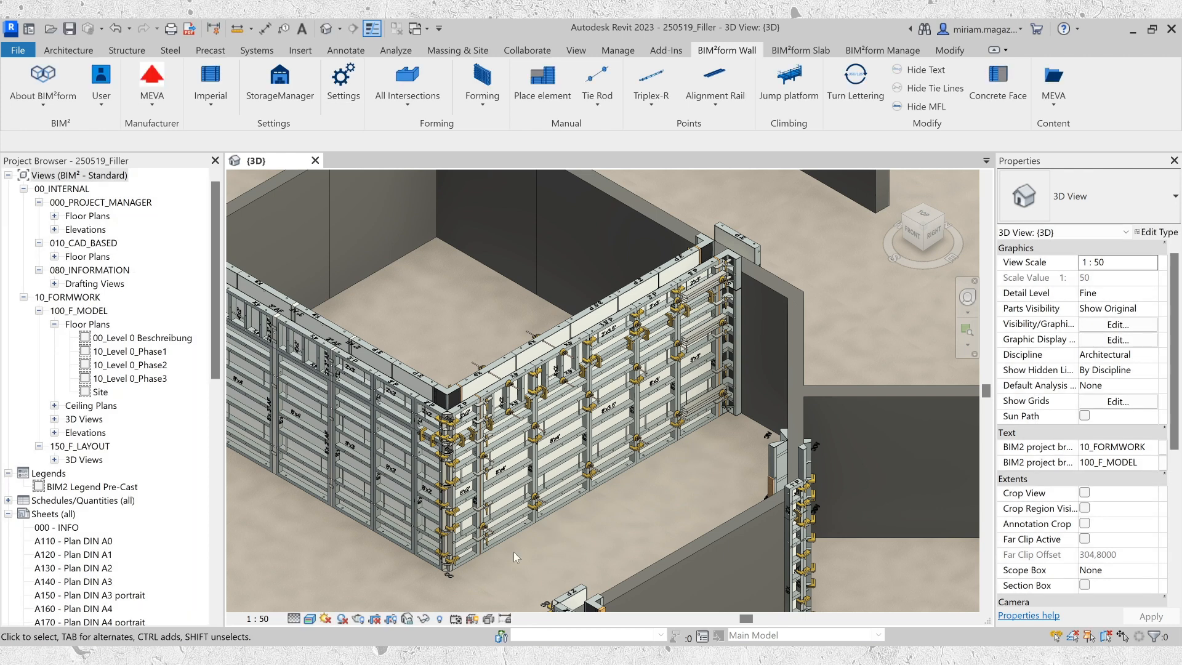
# Examine the timber filler positions at both ends of the newly formed side wall, including the panel layout between them.
pyautogui.scroll(3, 500, 552)
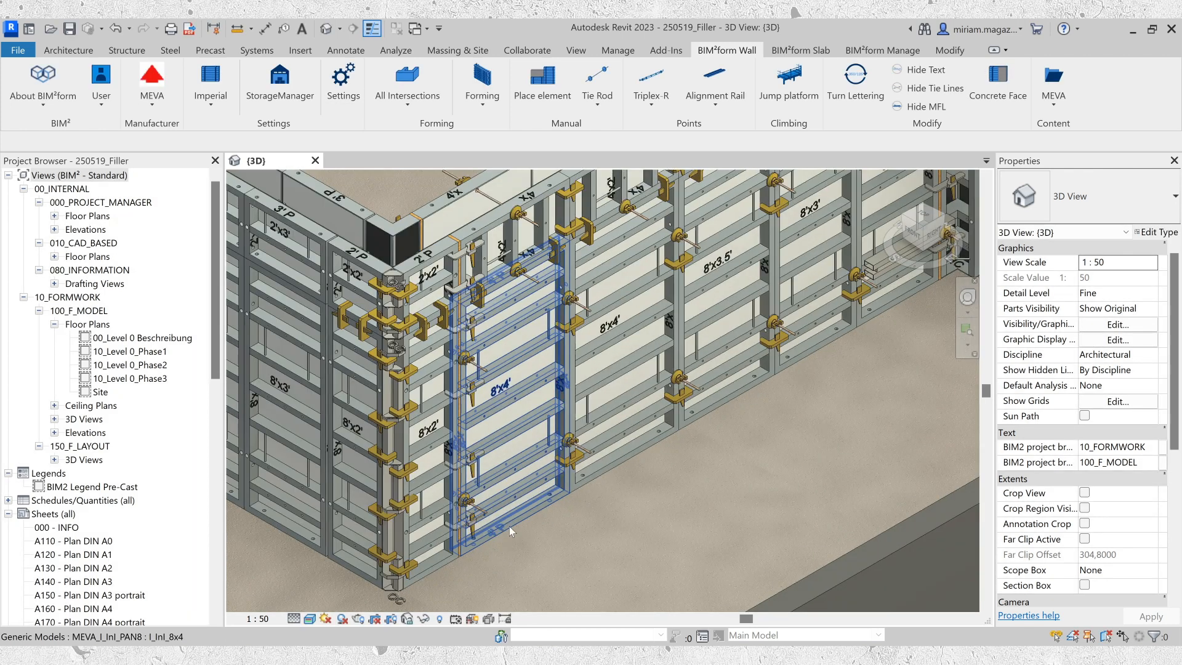
pyautogui.moveTo(550, 545); pyautogui.dragTo(549, 564, button='middle')
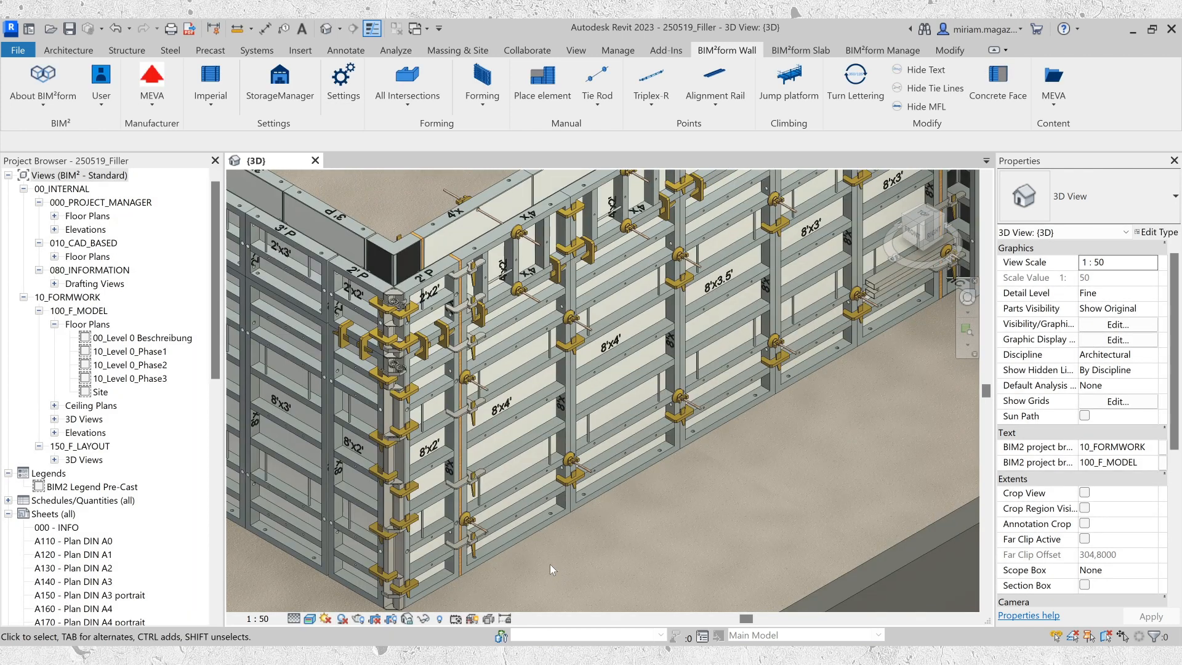
pyautogui.scroll(-4, 549, 564)
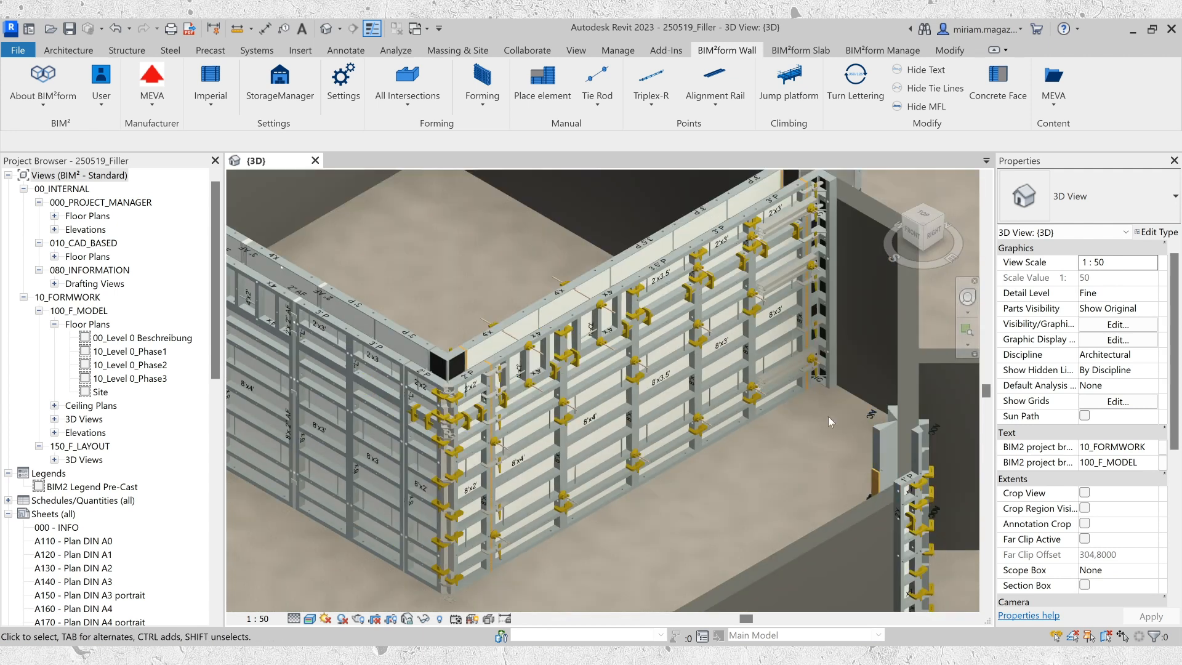
pyautogui.scroll(4, 829, 417)
pyautogui.scroll(-4, 830, 411)
pyautogui.scroll(4, 726, 528)
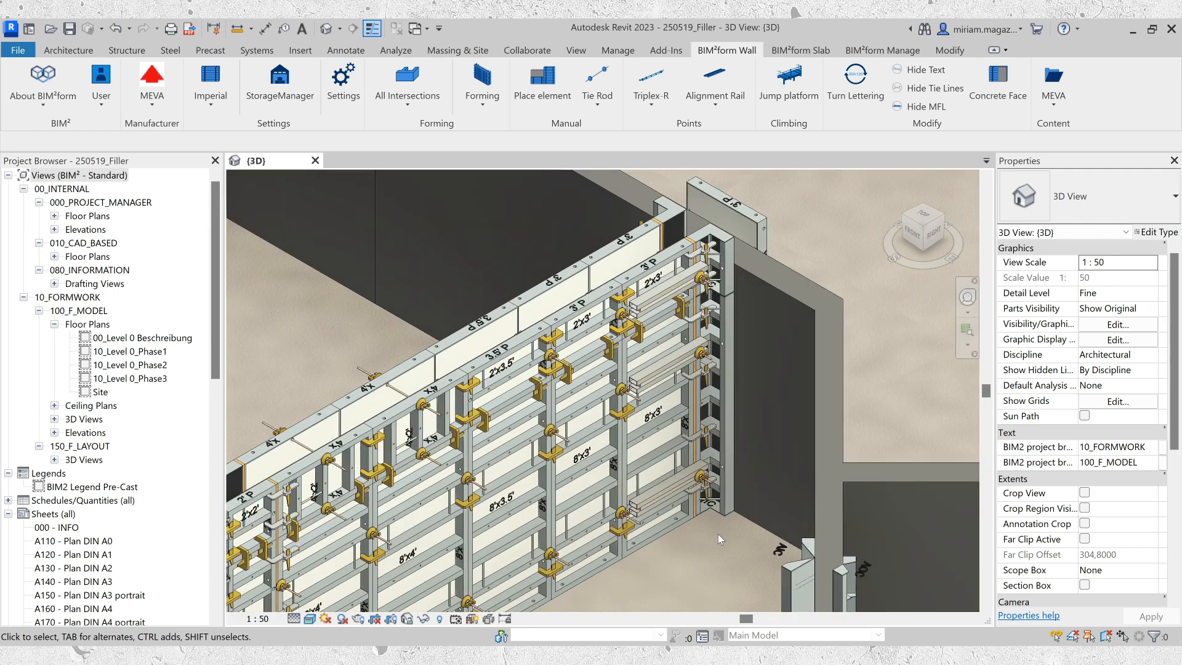
pyautogui.scroll(-4, 718, 534)
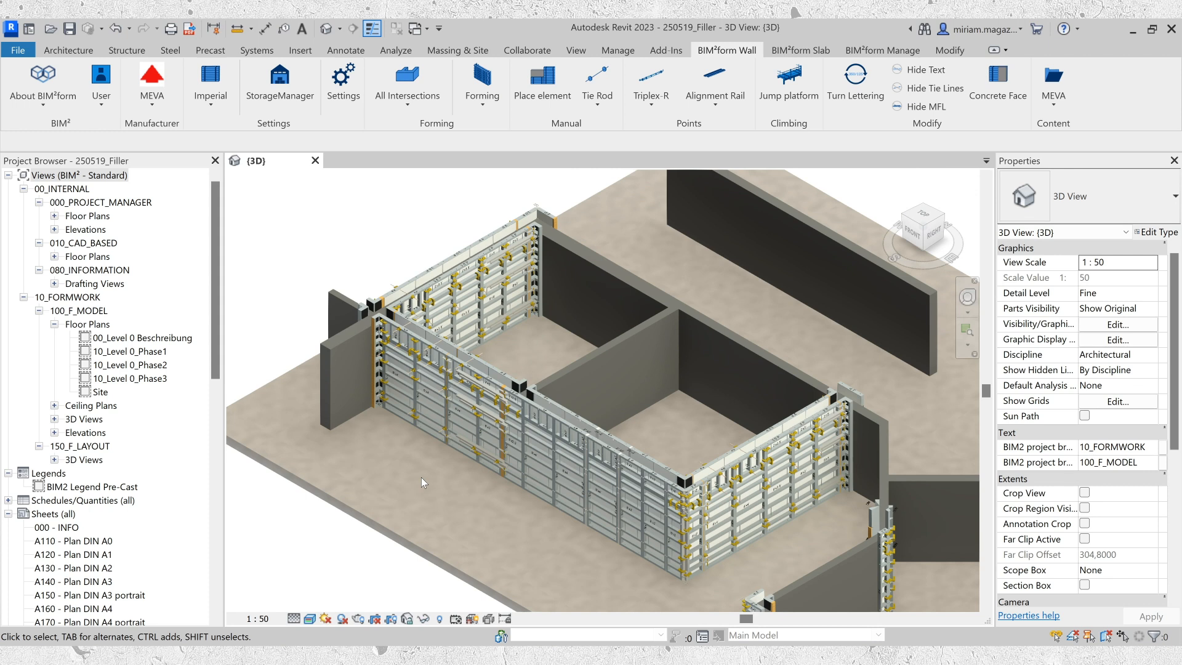
# Open the filler placement choices in the formwork settings.
pyautogui.click(794, 359)
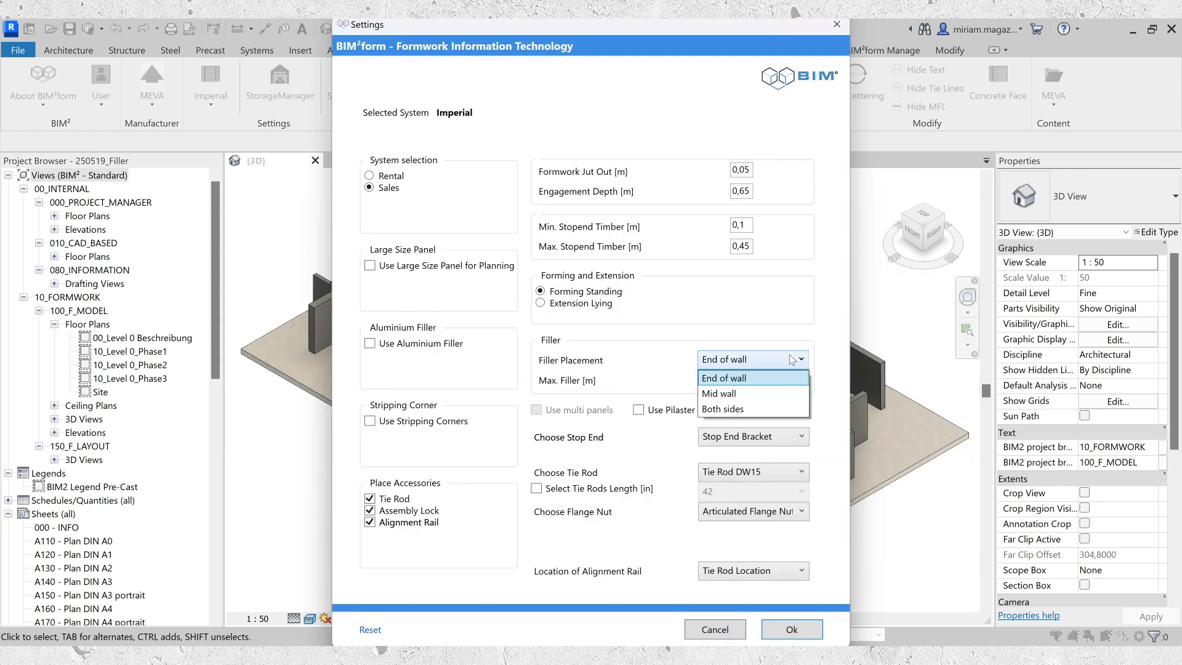